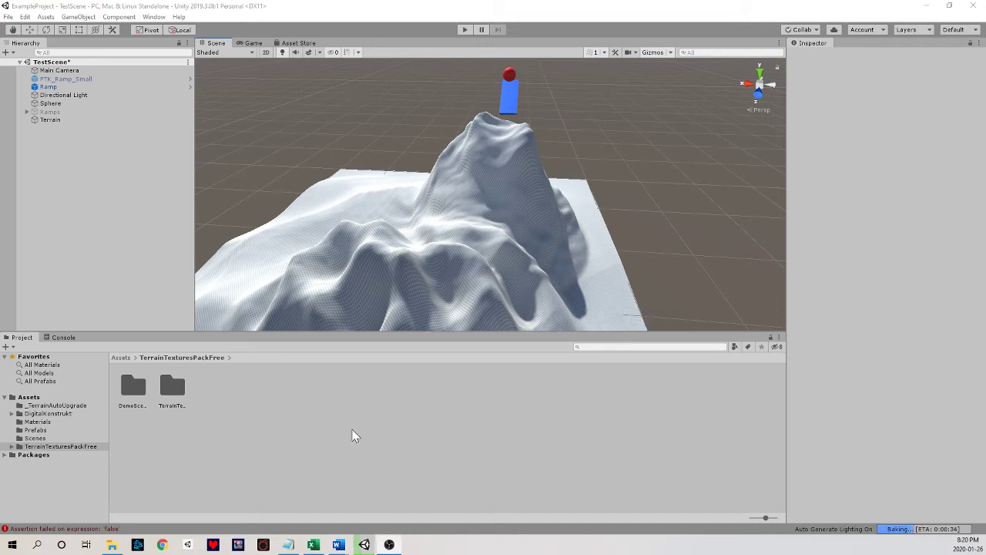
Step: Deactivate the Ramp, undo that change, and select the Terrain object in the Scene view
{"action": "left_click_drag", "start_coordinate": [526, 211], "coordinate": [554, 112], "text": "alt"}
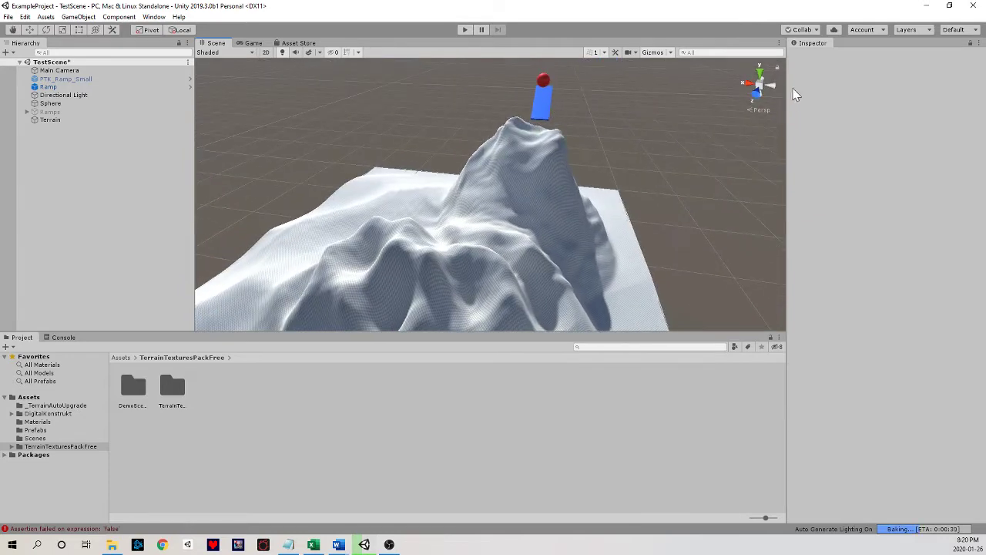
{"action": "left_click", "coordinate": [814, 57]}
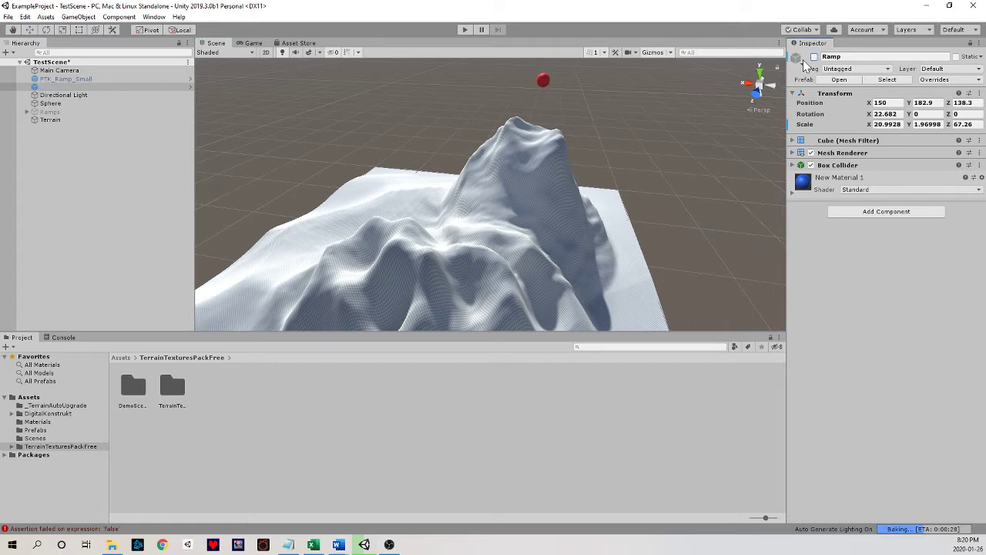
{"action": "key", "text": "ctrl+z"}
{"action": "key", "text": "ctrl+z"}
{"action": "left_click_drag", "start_coordinate": [493, 231], "coordinate": [539, 234], "text": "alt"}
{"action": "left_click", "coordinate": [537, 236]}
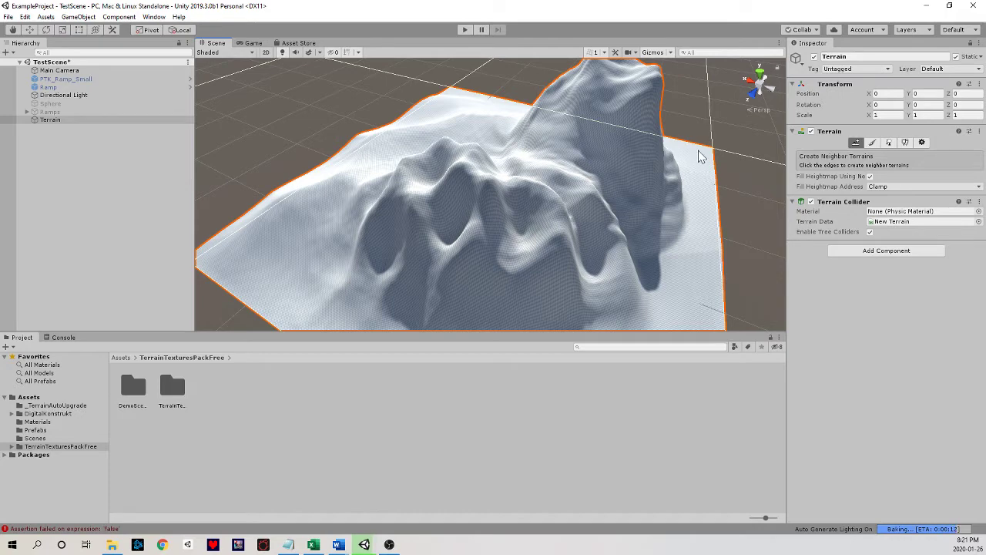
Step: Switch the terrain to Paint Texture with the hard round brush at size 1025, opacity 61.1
{"action": "left_click", "coordinate": [872, 142]}
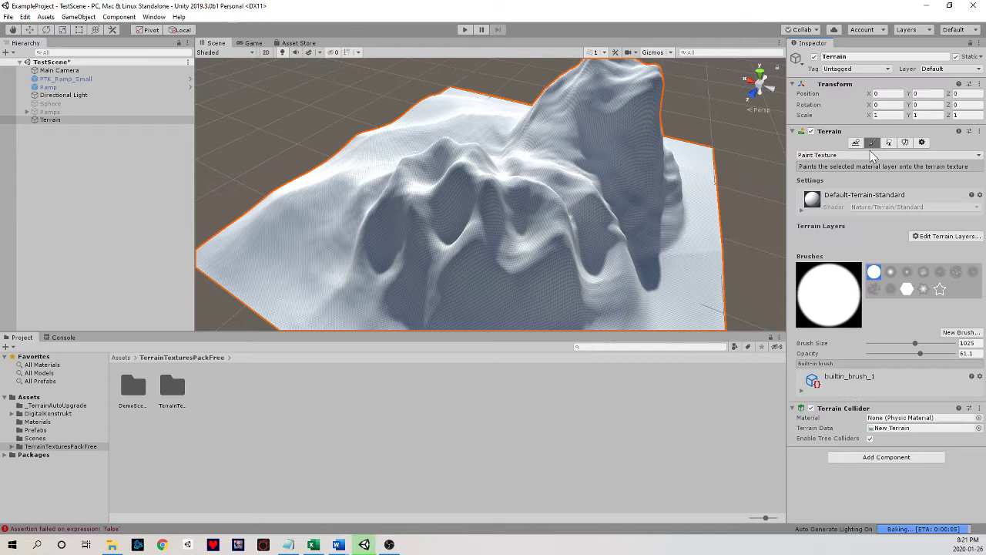
{"action": "left_click", "coordinate": [847, 155]}
{"action": "left_click", "coordinate": [851, 167]}
{"action": "left_click", "coordinate": [847, 155]}
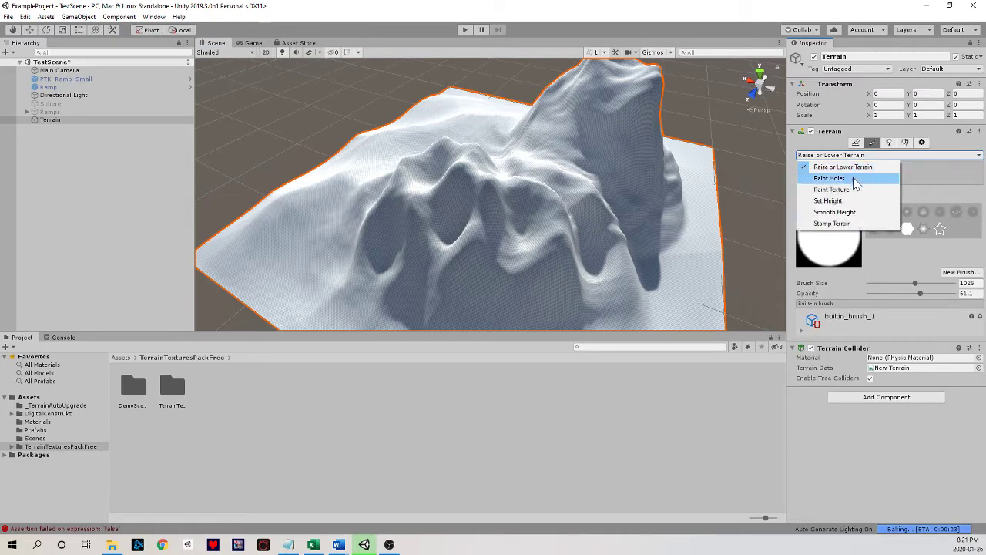
{"action": "left_click", "coordinate": [852, 189]}
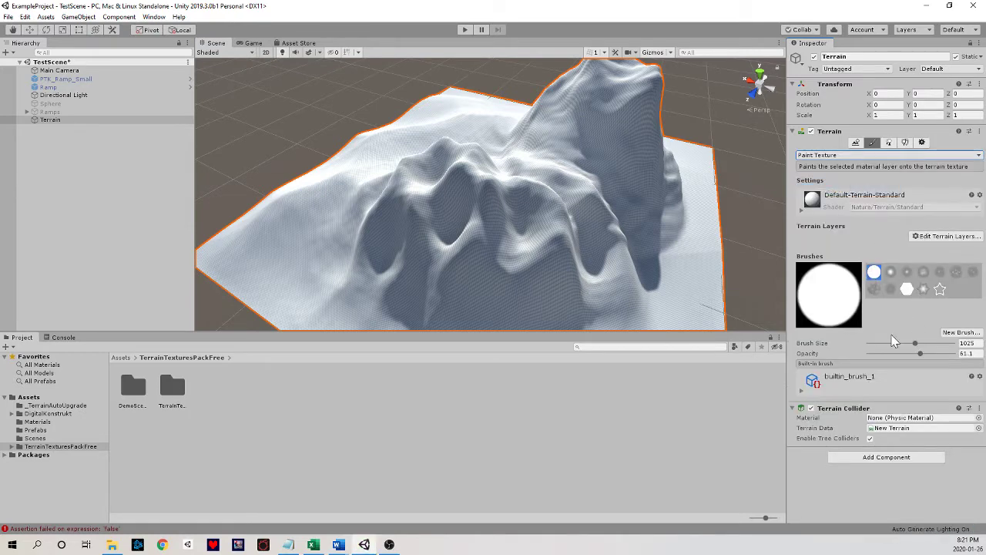
{"action": "left_click", "coordinate": [888, 275]}
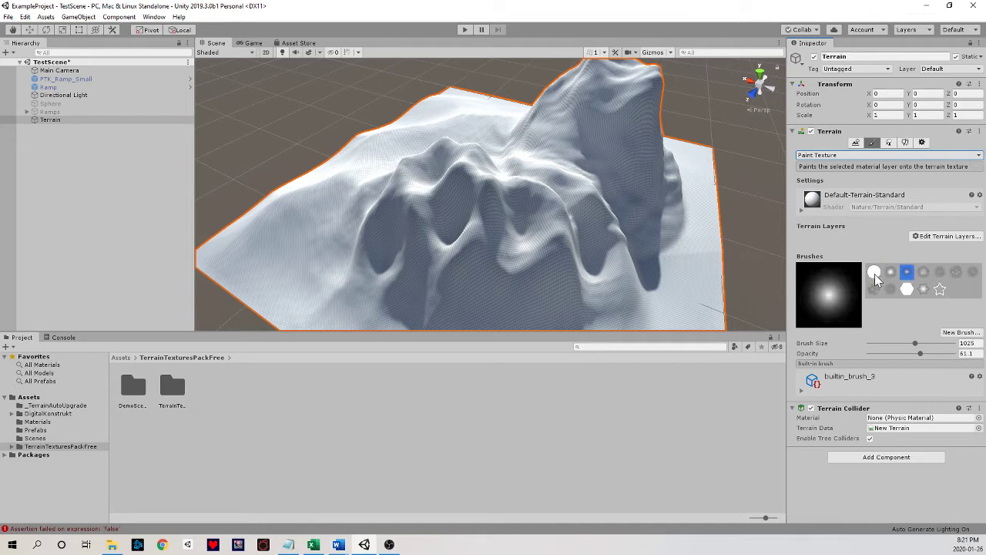
{"action": "left_click", "coordinate": [875, 274]}
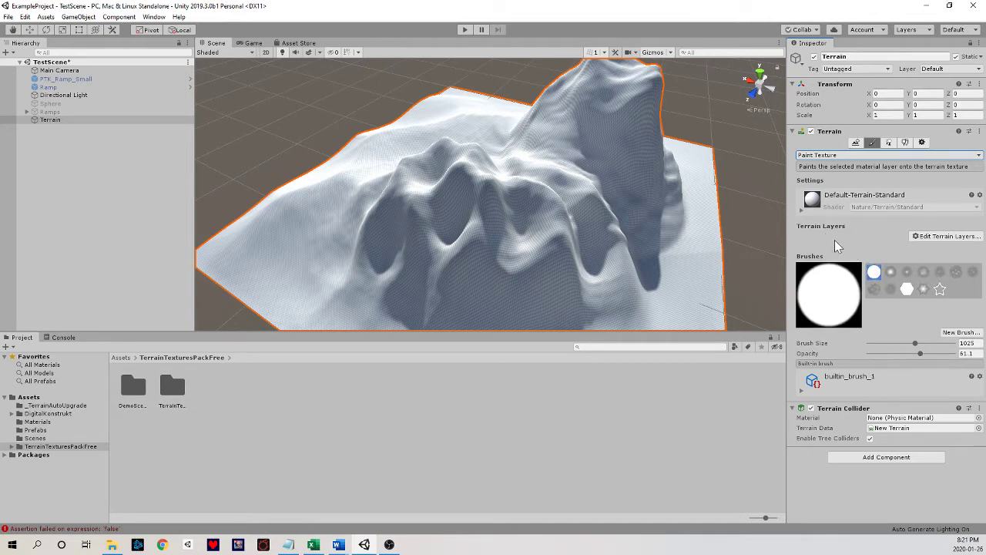
Step: Search the Asset Store for 'texture'
{"action": "left_click", "coordinate": [305, 44]}
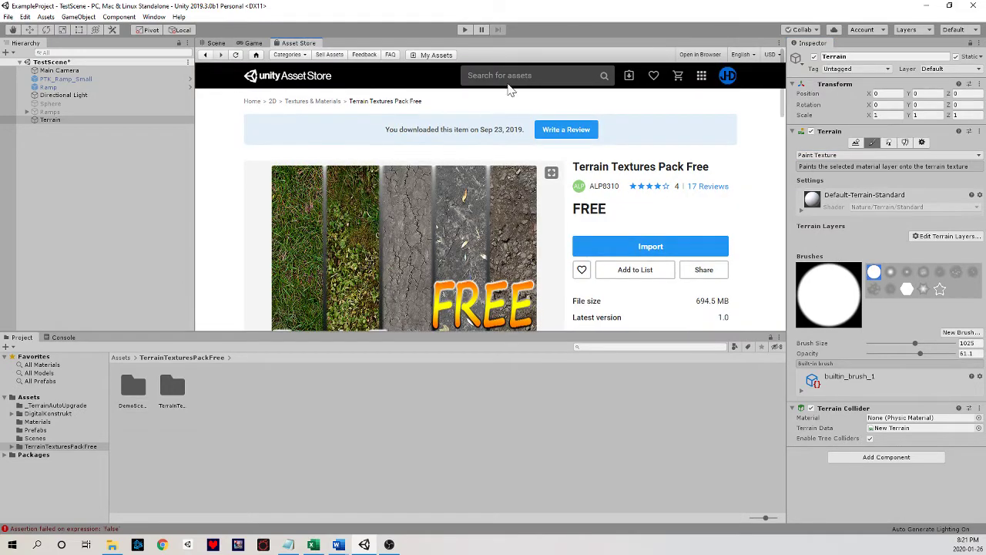
{"action": "left_click", "coordinate": [510, 77]}
{"action": "type", "text": "text"}
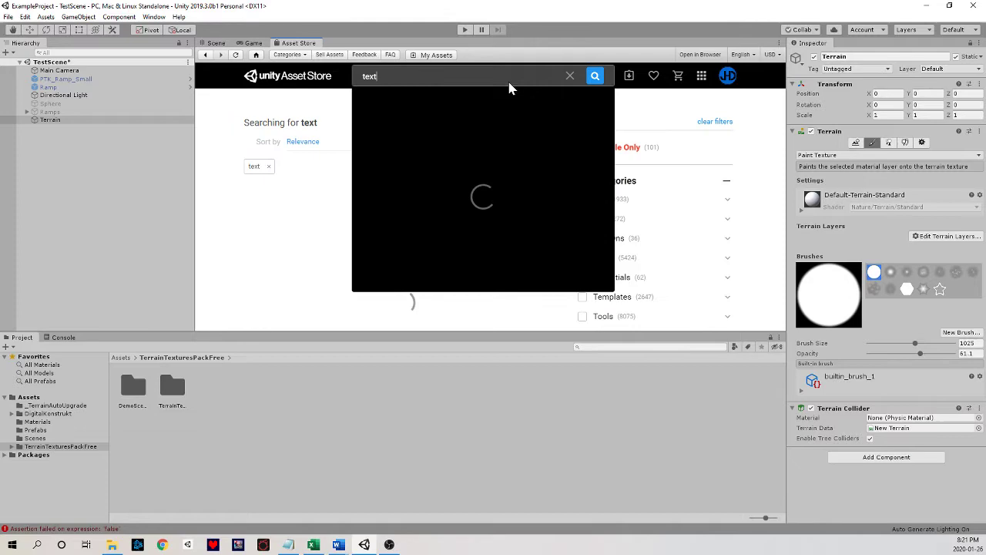
{"action": "type", "text": "ure"}
{"action": "key", "text": "Return"}
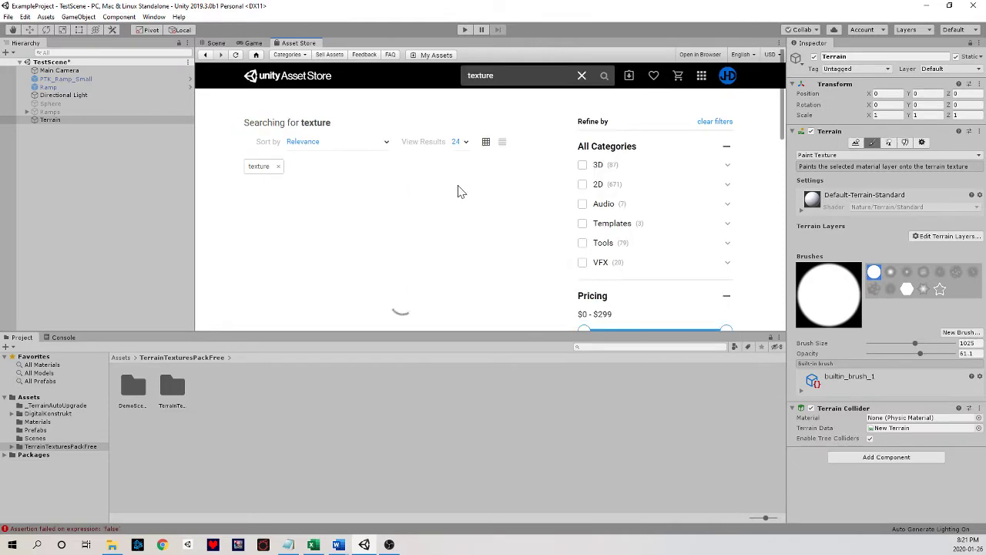
Step: Open the Terrain Textures Pack Free product page (694.5 MB, already downloaded)
{"action": "scroll", "coordinate": [462, 197], "scroll_direction": "down", "scroll_amount": 1}
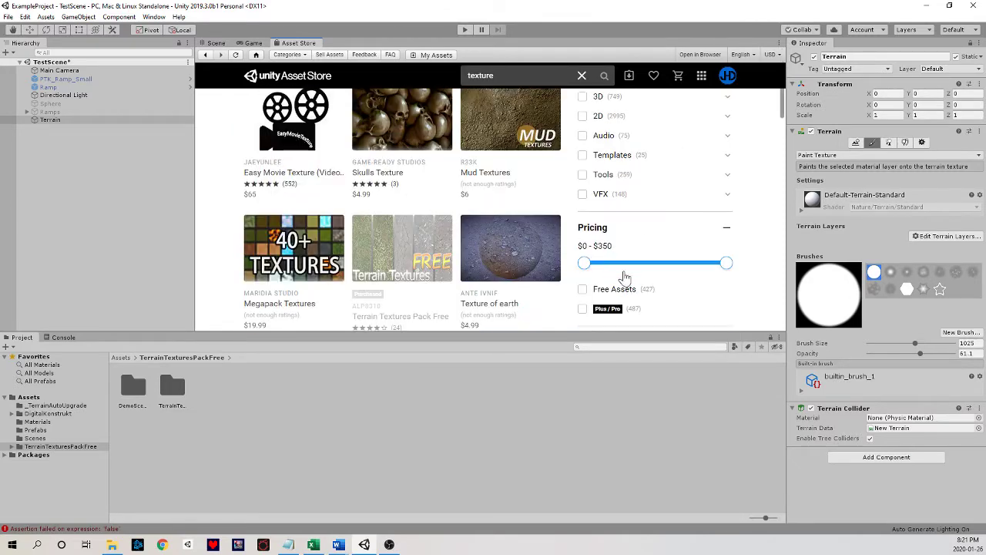
{"action": "left_click", "coordinate": [400, 249]}
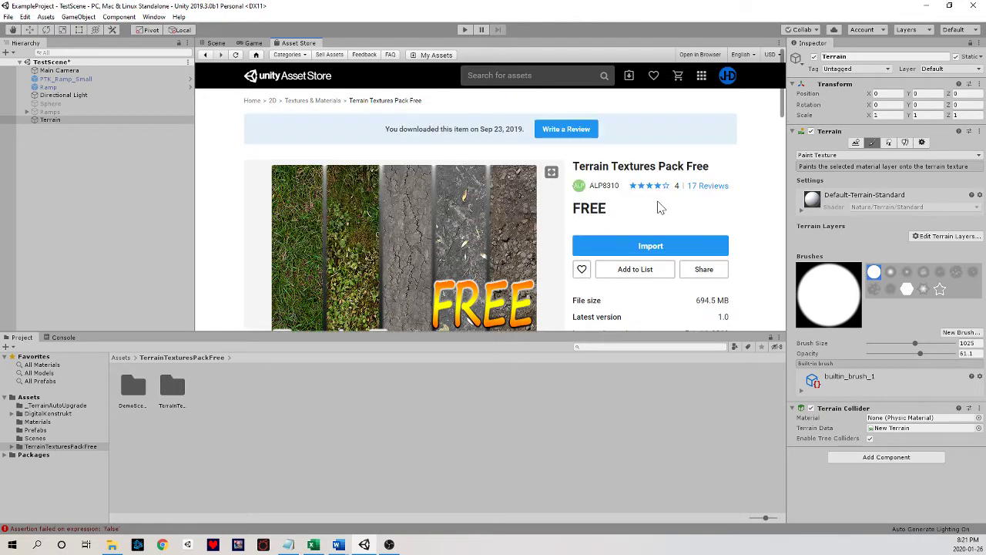
{"action": "scroll", "coordinate": [664, 210], "scroll_direction": "down", "scroll_amount": 1}
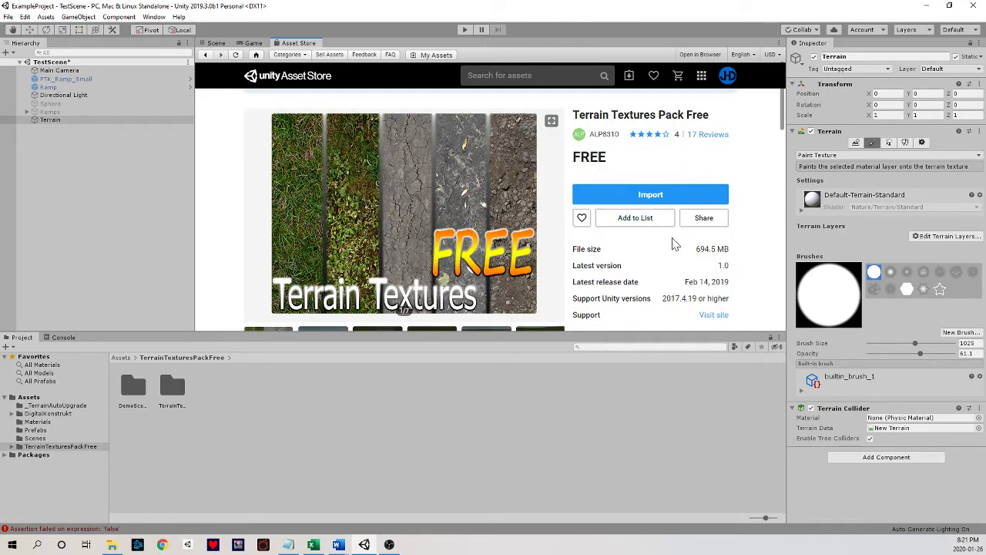
{"action": "scroll", "coordinate": [677, 241], "scroll_direction": "up", "scroll_amount": 1}
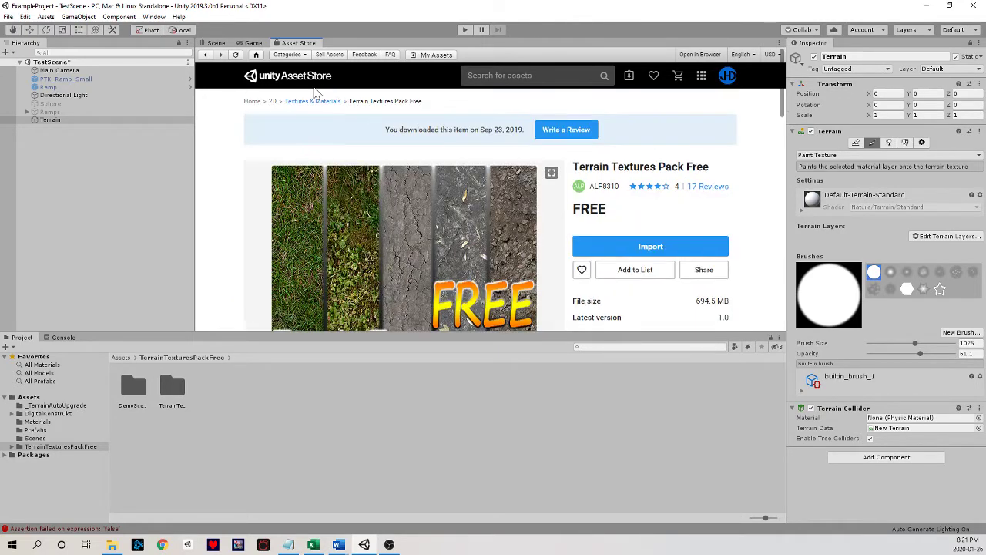
Step: Return to the Scene and open TerrainTexturesPackFree > TerrainTextures in the Project panel
{"action": "left_click", "coordinate": [216, 43]}
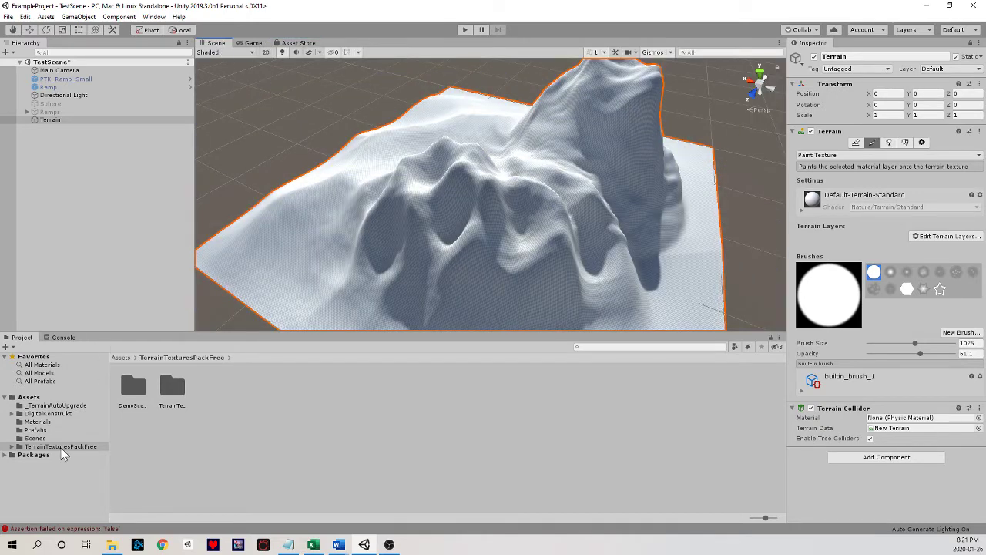
{"action": "left_click", "coordinate": [61, 447]}
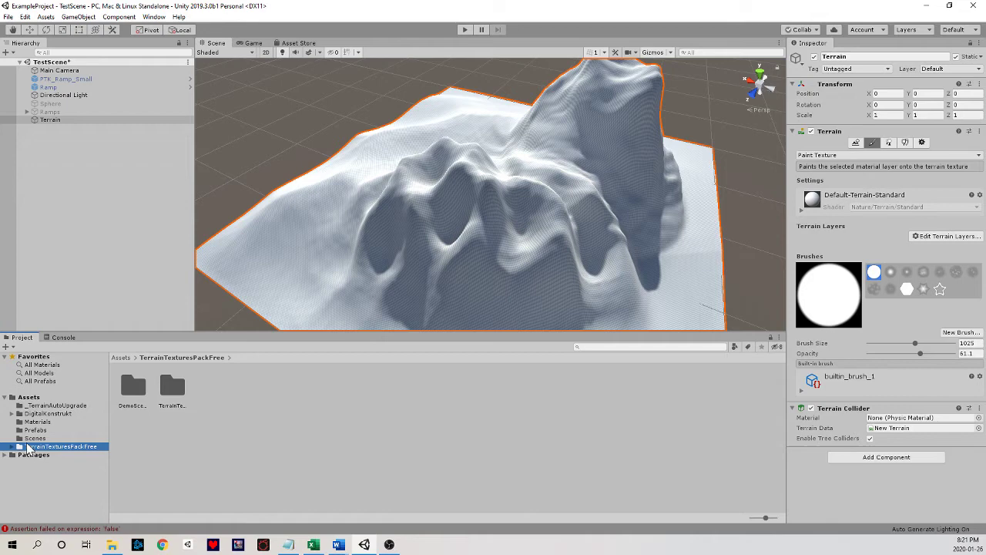
{"action": "left_click", "coordinate": [13, 449]}
{"action": "left_click", "coordinate": [77, 462]}
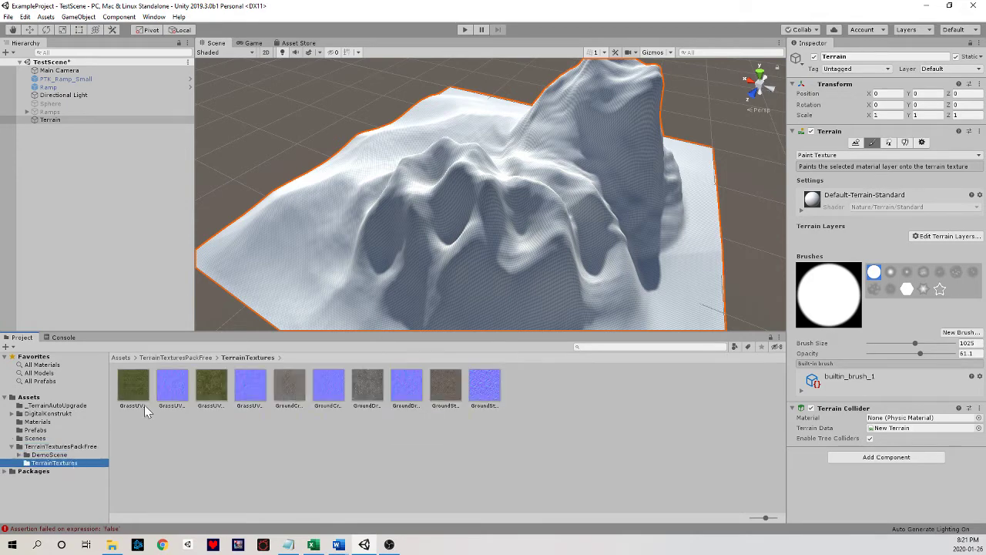
Step: Compare the GrassUV01 colour texture with its GrassUV01_N normal map in the Inspector
{"action": "left_click", "coordinate": [135, 389]}
{"action": "left_click", "coordinate": [172, 389]}
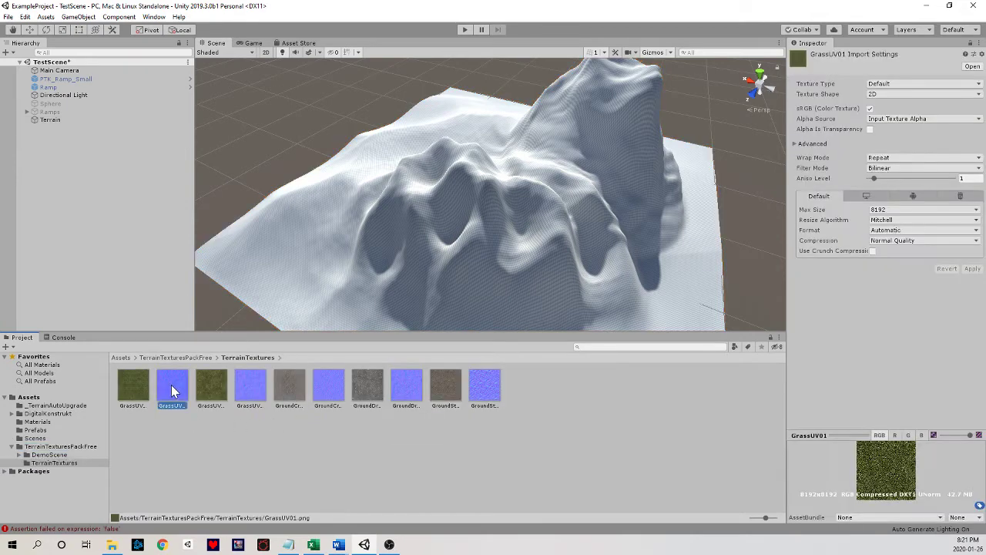
{"action": "left_click", "coordinate": [212, 385]}
{"action": "left_click", "coordinate": [135, 394]}
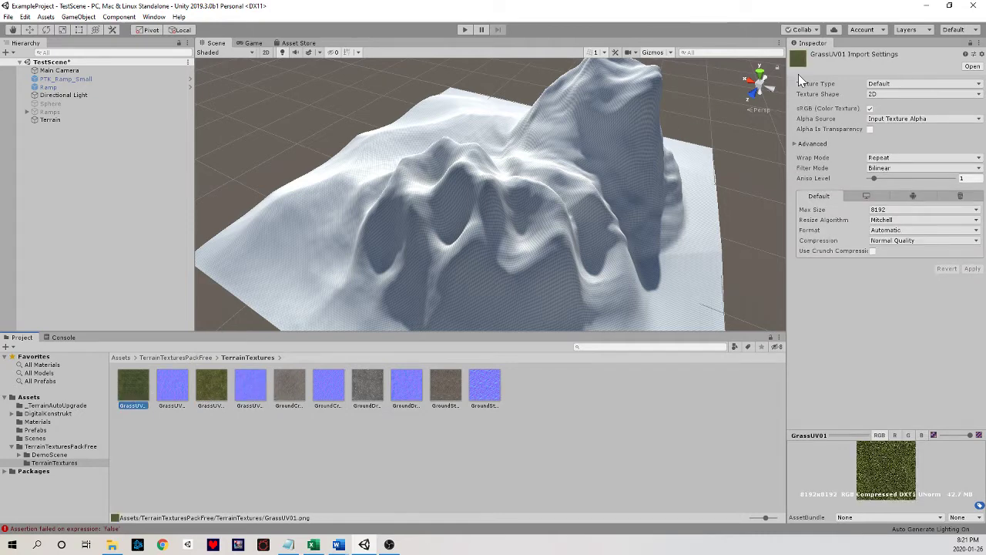
{"action": "left_click", "coordinate": [172, 385]}
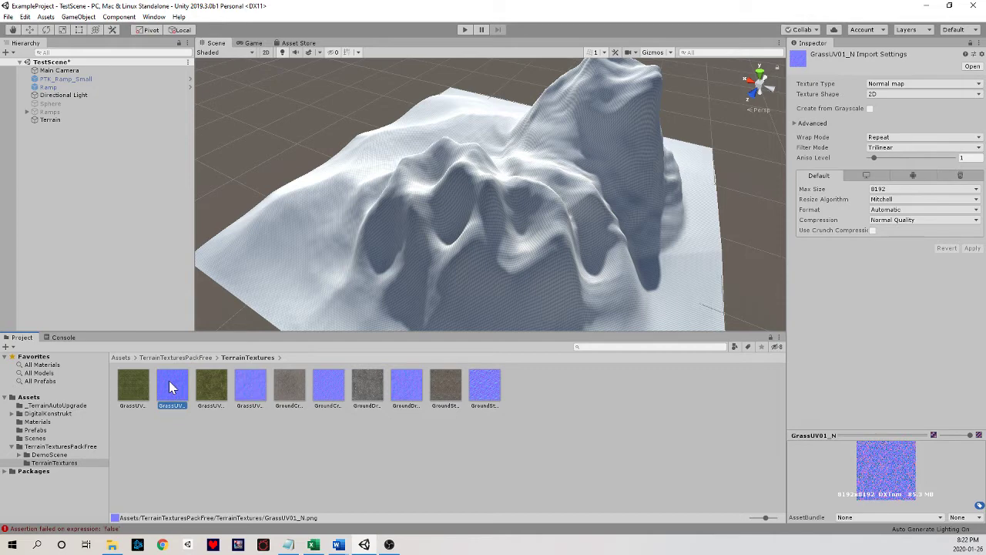
{"action": "left_click", "coordinate": [135, 385]}
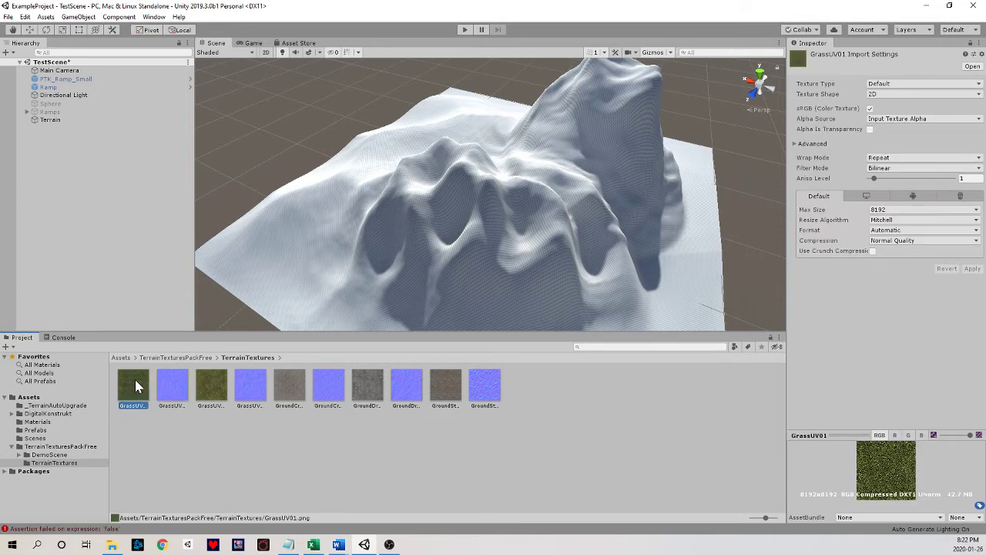
{"action": "left_click", "coordinate": [172, 386]}
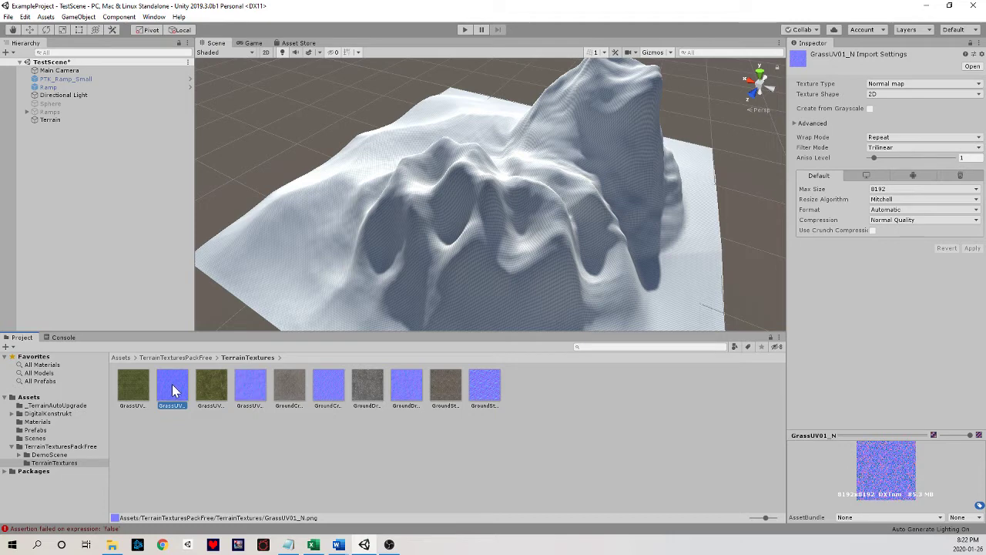
{"action": "left_click", "coordinate": [142, 392]}
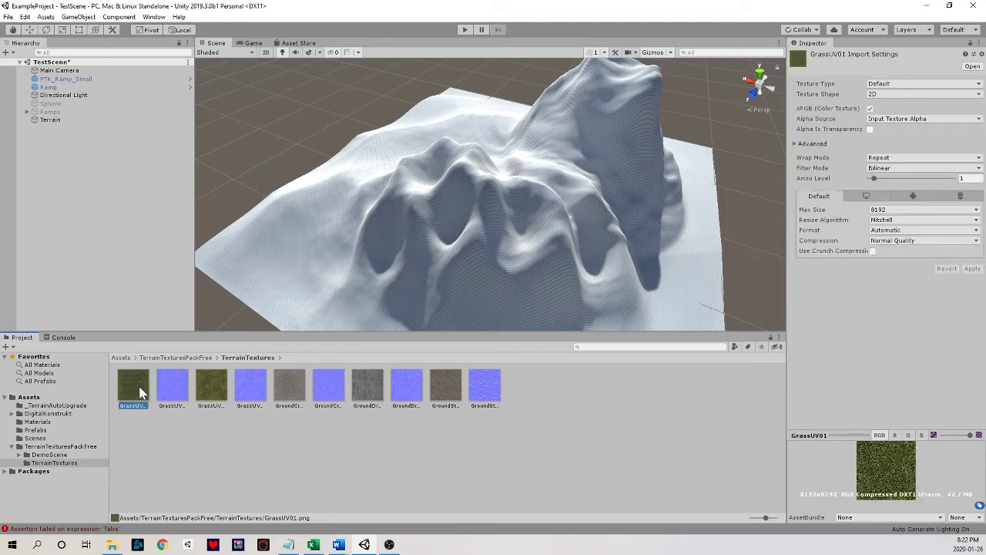
Step: Create a terrain layer NewLayer using GrassUV01 as its diffuse texture
{"action": "left_click", "coordinate": [619, 185]}
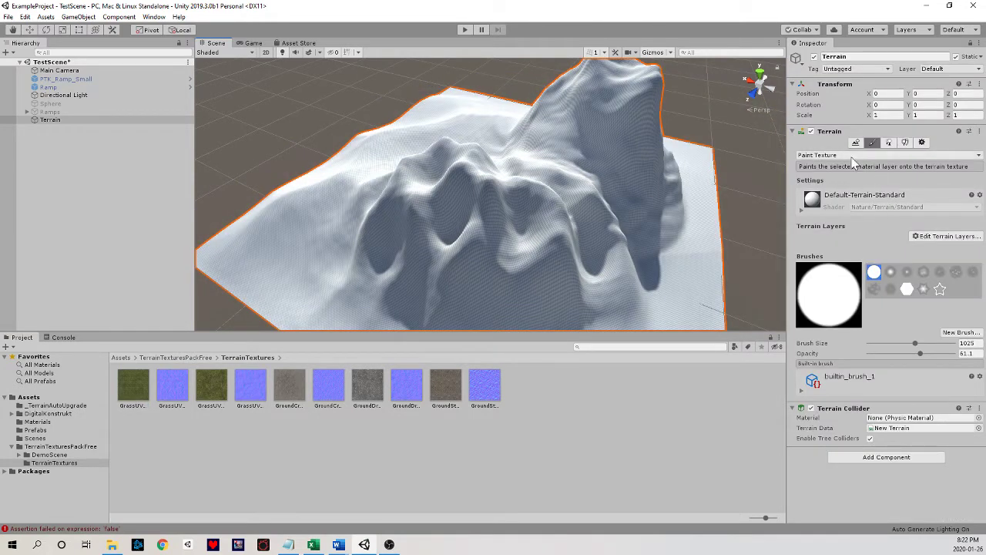
{"action": "left_click", "coordinate": [944, 242]}
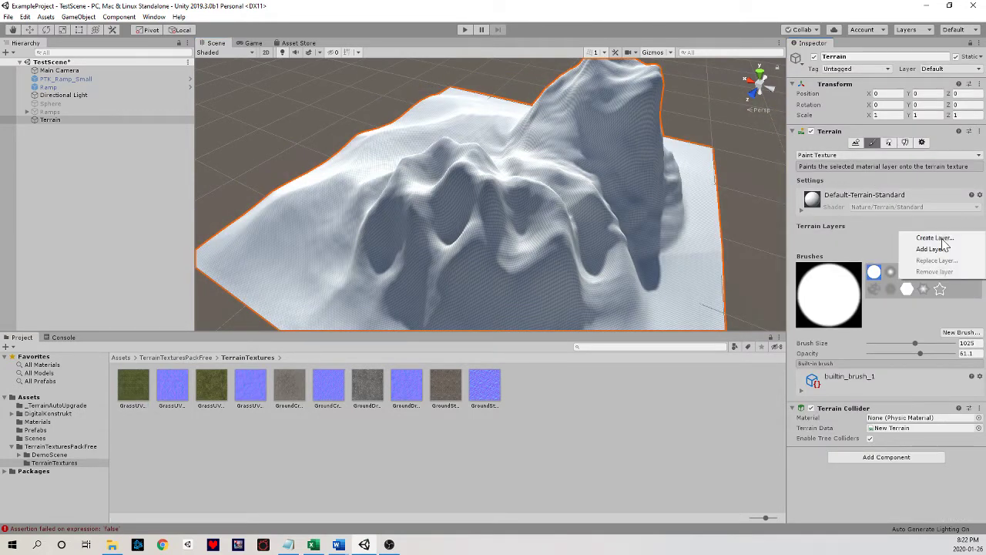
{"action": "left_click", "coordinate": [932, 239]}
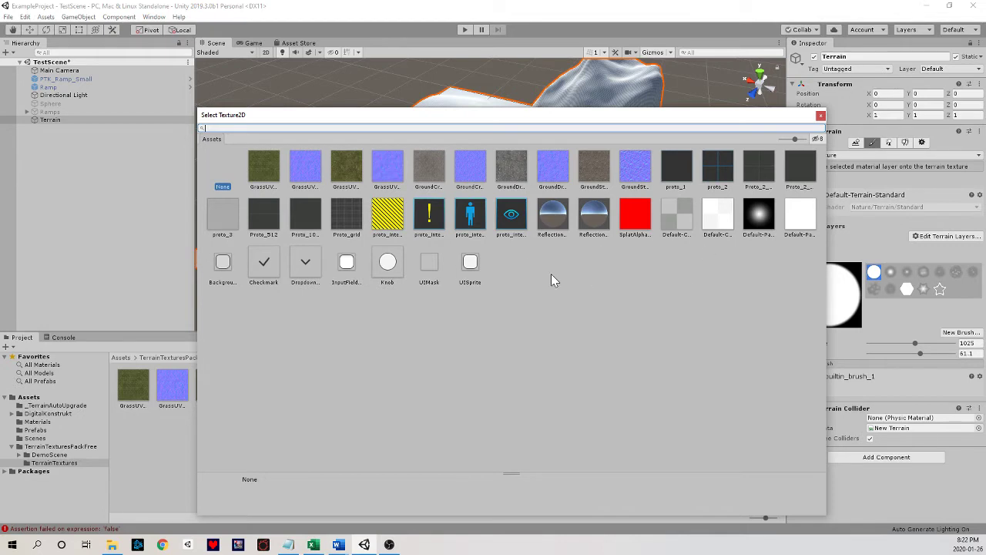
{"action": "left_click", "coordinate": [267, 176]}
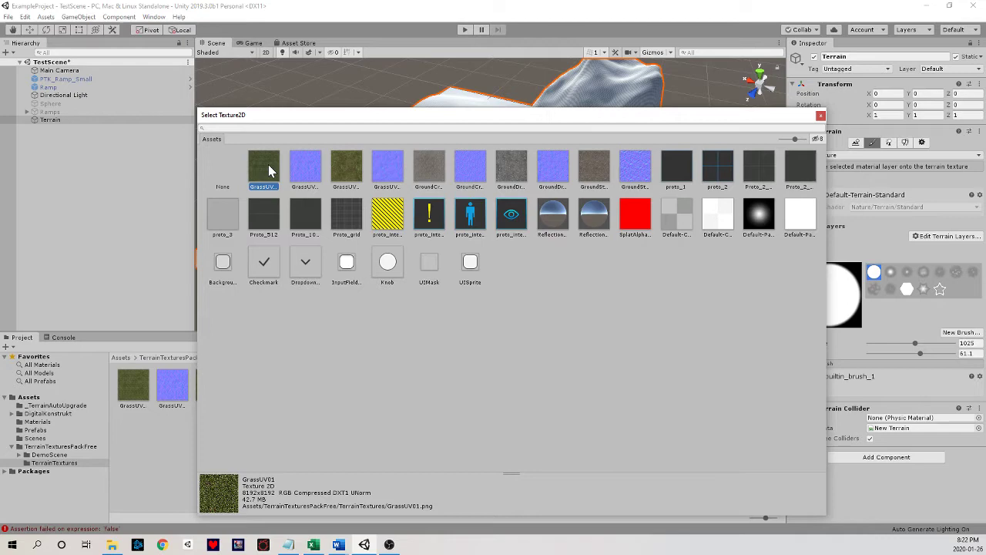
{"action": "double_click", "coordinate": [268, 164]}
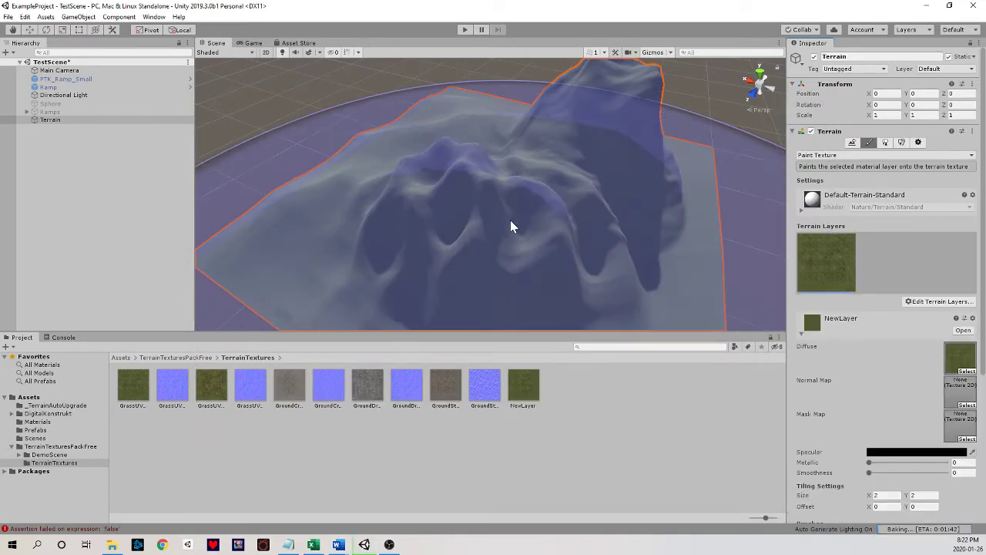
Step: Shrink the texture brush size from 1025 to 65, then down to 1
{"action": "left_click_drag", "start_coordinate": [510, 219], "coordinate": [526, 292], "text": "alt"}
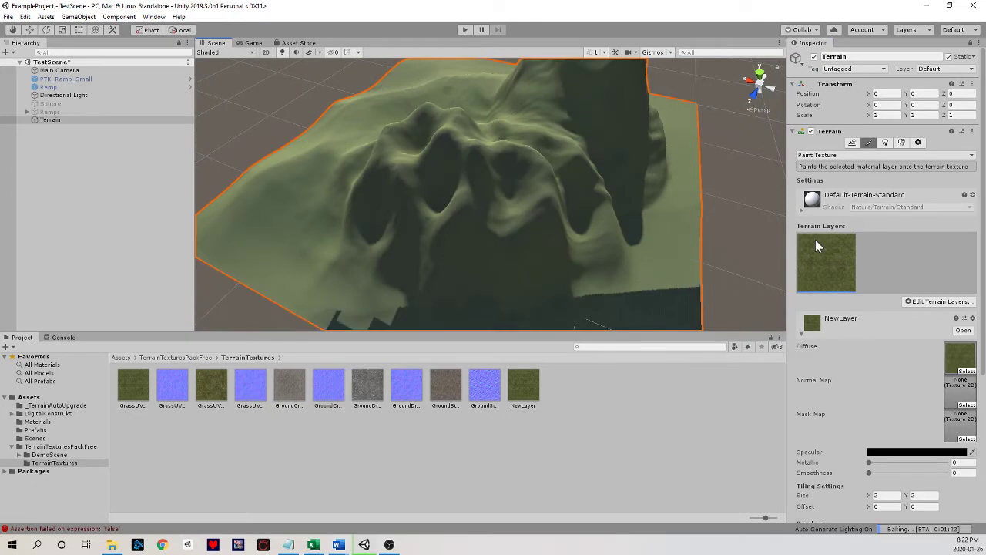
{"action": "scroll", "coordinate": [874, 467], "scroll_direction": "down", "scroll_amount": 5}
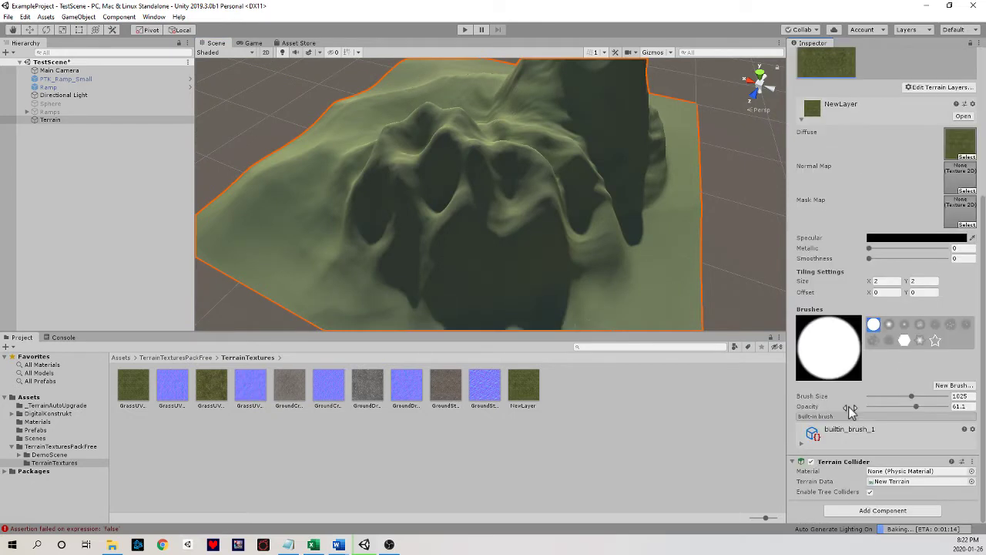
{"action": "scroll", "coordinate": [849, 409], "scroll_direction": "up", "scroll_amount": 2}
{"action": "left_click", "coordinate": [910, 490]}
{"action": "left_click_drag", "start_coordinate": [910, 490], "coordinate": [883, 499]}
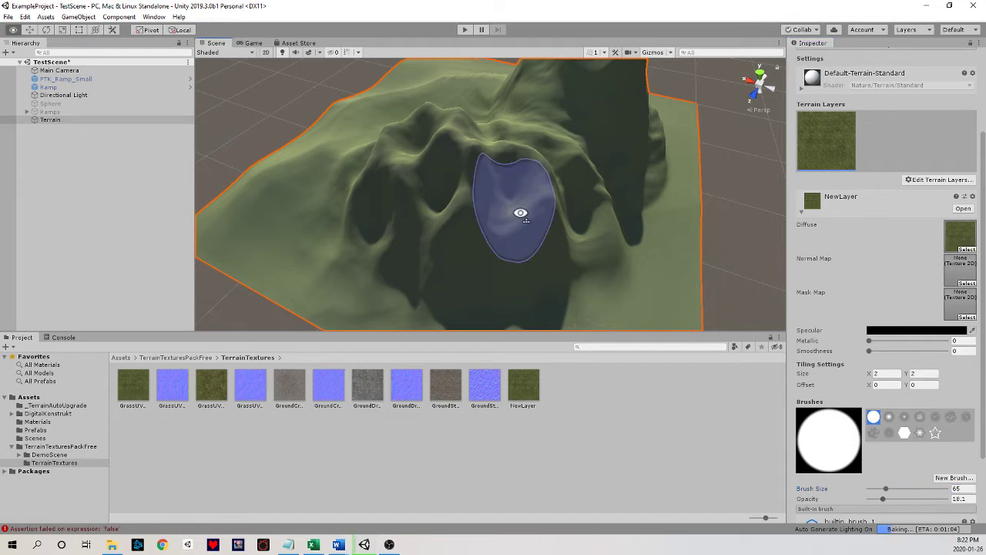
{"action": "scroll", "coordinate": [520, 214], "scroll_direction": "down", "scroll_amount": 2}
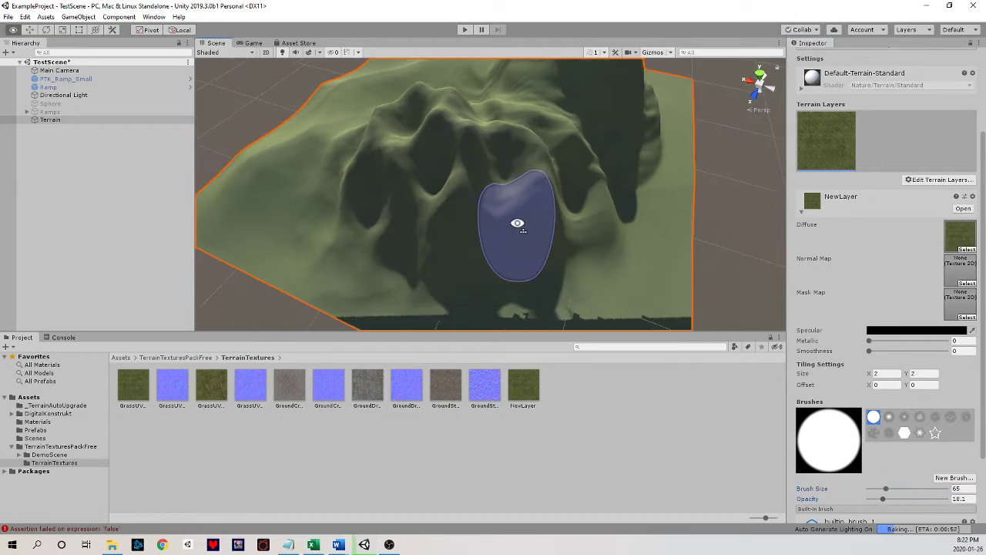
{"action": "mouse_move", "coordinate": [518, 224]}
{"action": "left_mouse_down", "text": "alt"}
{"action": "mouse_move", "coordinate": [603, 279]}
{"action": "mouse_move", "coordinate": [670, 279]}
{"action": "mouse_move", "coordinate": [565, 244]}
{"action": "mouse_move", "coordinate": [653, 263]}
{"action": "mouse_move", "coordinate": [605, 264]}
{"action": "mouse_move", "coordinate": [429, 192]}
{"action": "left_mouse_up", "text": "alt"}
{"action": "scroll", "coordinate": [568, 248], "scroll_direction": "up", "scroll_amount": 2}
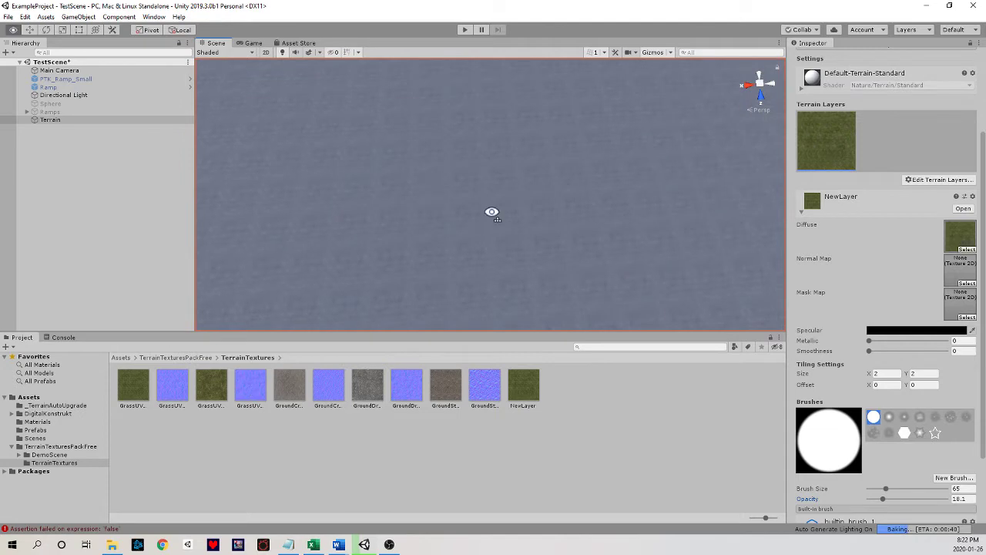
{"action": "left_click_drag", "start_coordinate": [493, 213], "coordinate": [523, 220], "text": "alt"}
{"action": "left_click_drag", "start_coordinate": [887, 491], "coordinate": [865, 491]}
{"action": "mouse_move", "coordinate": [546, 247]}
{"action": "left_mouse_down", "text": "alt"}
{"action": "mouse_move", "coordinate": [431, 257]}
{"action": "mouse_move", "coordinate": [387, 152]}
{"action": "mouse_move", "coordinate": [399, 143]}
{"action": "mouse_move", "coordinate": [439, 245]}
{"action": "left_mouse_up", "text": "alt"}
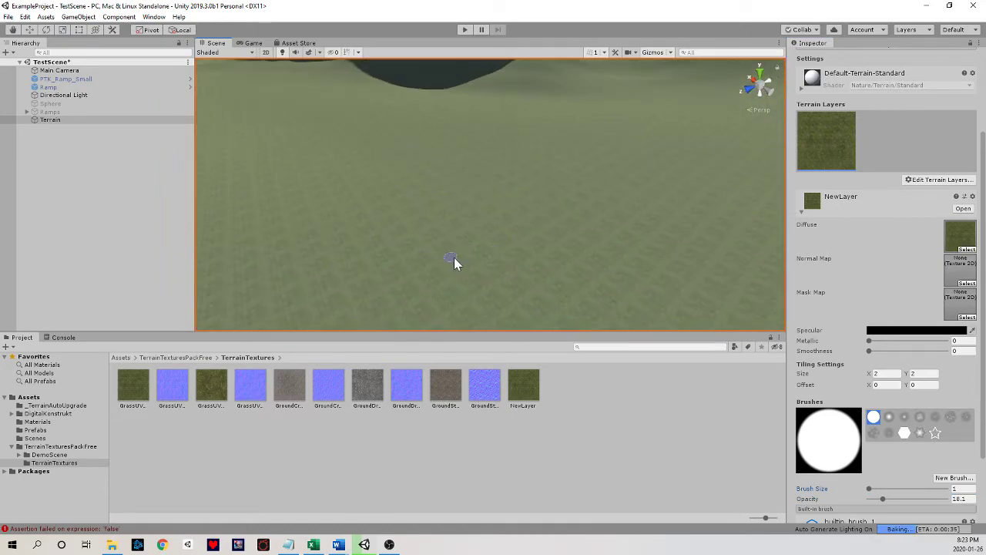
{"action": "left_click_drag", "start_coordinate": [467, 255], "coordinate": [435, 246], "text": "alt"}
Step: Set the NewLayer tiling size to 20 × 20
{"action": "scroll", "coordinate": [434, 251], "scroll_direction": "down", "scroll_amount": 3}
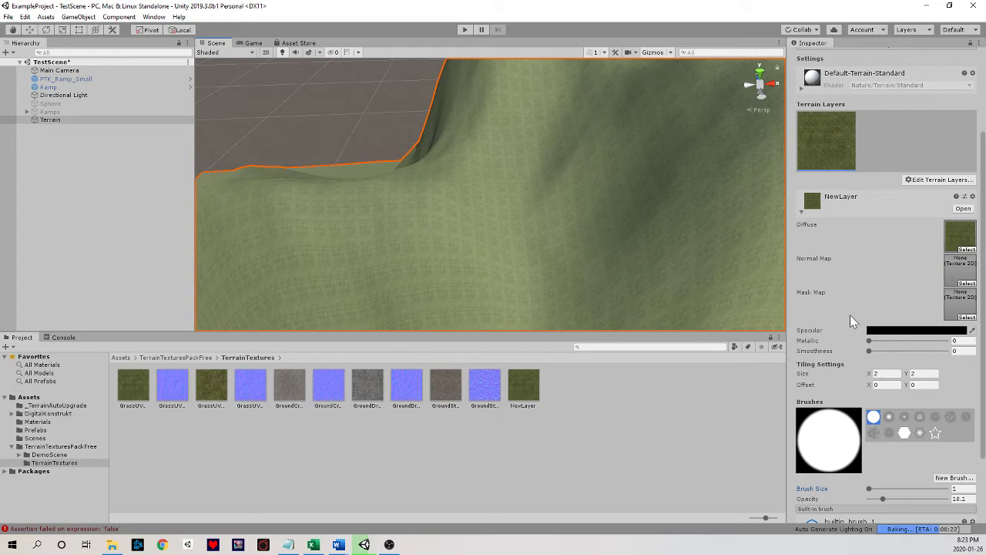
{"action": "left_click", "coordinate": [885, 374]}
{"action": "type", "text": "20"}
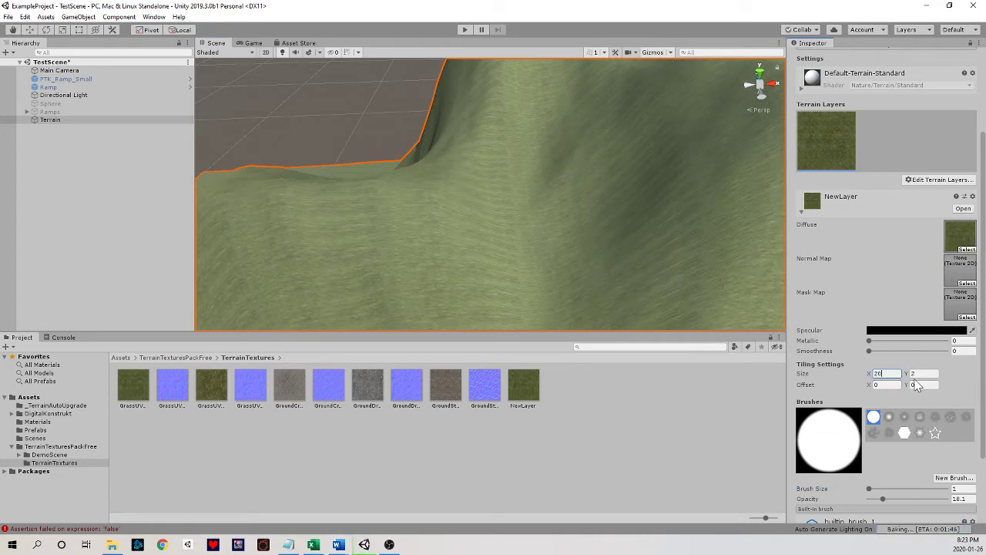
{"action": "key", "text": "Tab"}
{"action": "type", "text": "20"}
{"action": "left_click_drag", "start_coordinate": [529, 273], "coordinate": [477, 247], "text": "alt"}
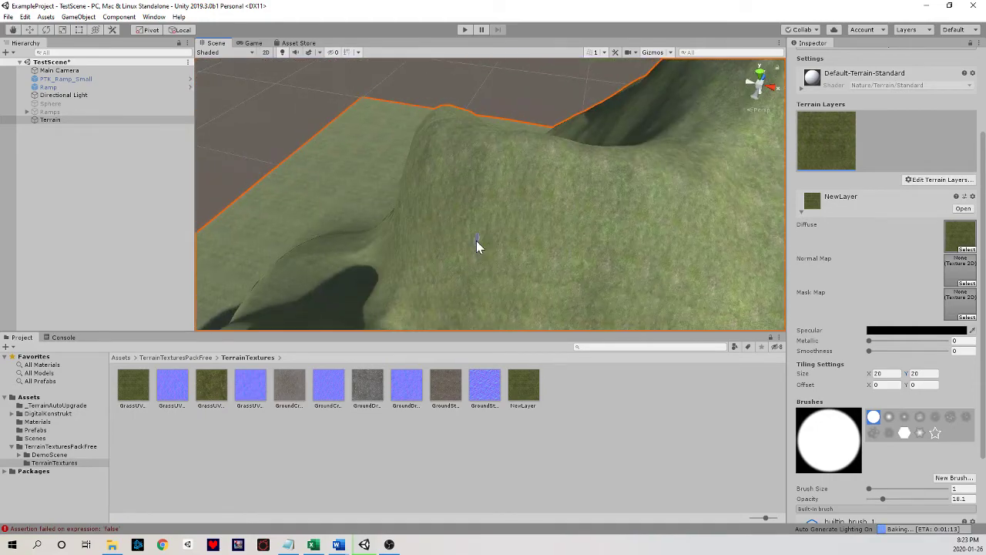
Step: Increase the NewLayer tiling size further to 200 × 200
{"action": "left_click", "coordinate": [886, 373]}
{"action": "type", "text": "200"}
{"action": "key", "text": "Tab"}
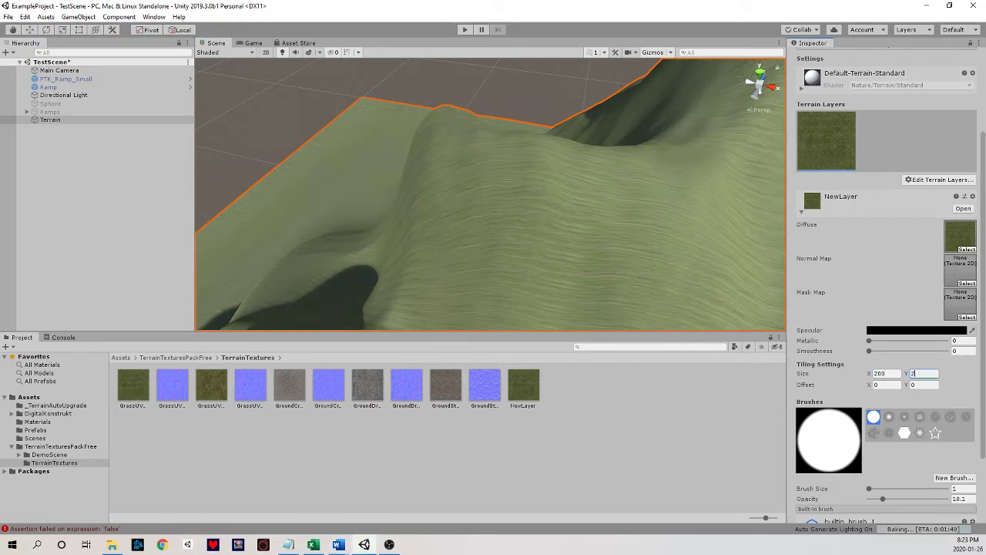
{"action": "type", "text": "200"}
{"action": "left_click_drag", "start_coordinate": [470, 230], "coordinate": [667, 185], "text": "alt"}
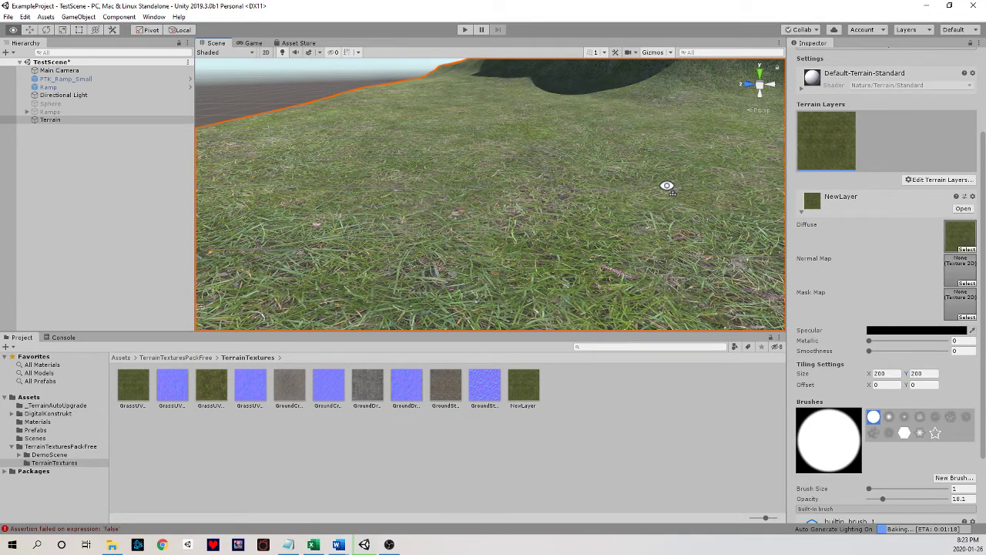
{"action": "left_click_drag", "start_coordinate": [667, 186], "coordinate": [569, 257], "text": "alt"}
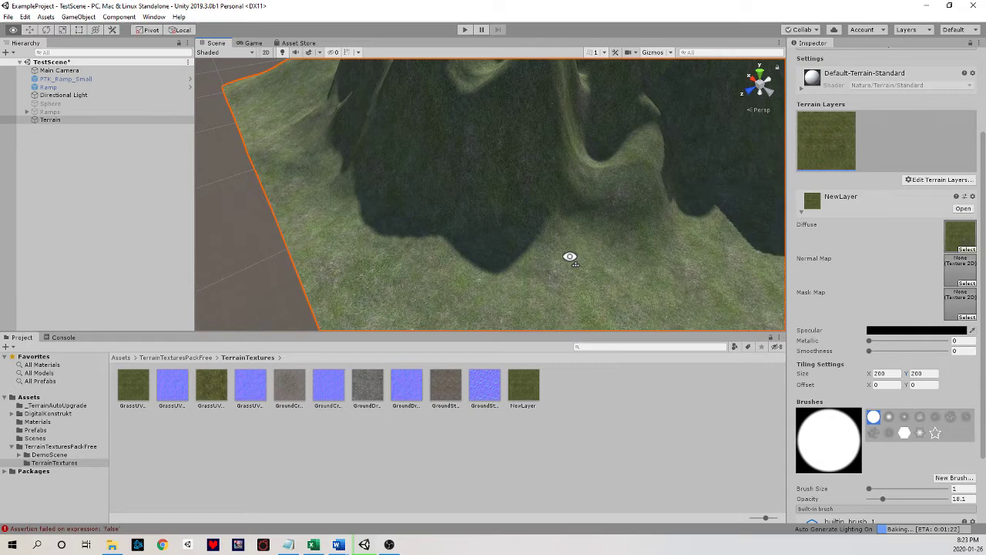
Step: Assign GrassUV01_N as NewLayer's normal map and check the grass across the hills
{"action": "left_click_drag", "start_coordinate": [570, 257], "coordinate": [547, 208], "text": "alt"}
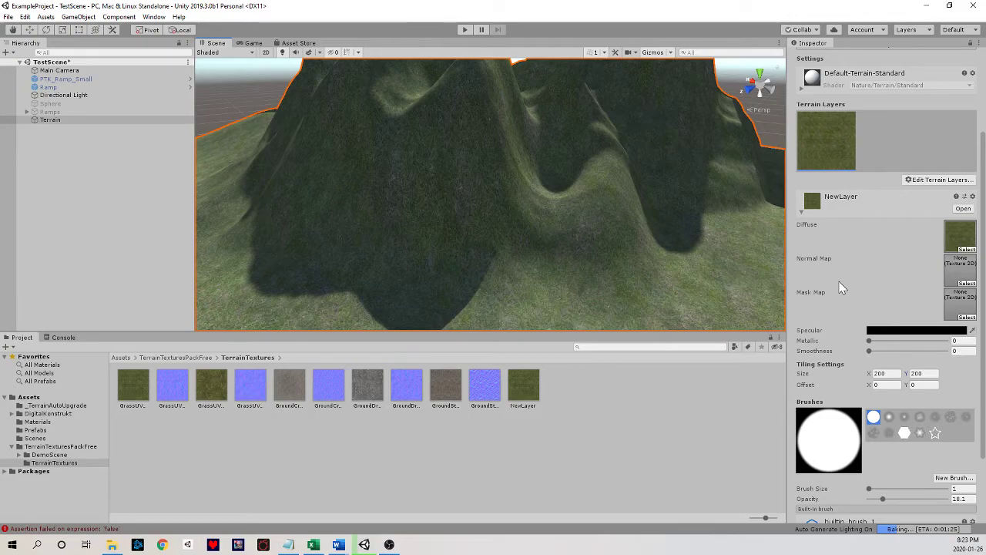
{"action": "scroll", "coordinate": [505, 252], "scroll_direction": "up", "scroll_amount": 10}
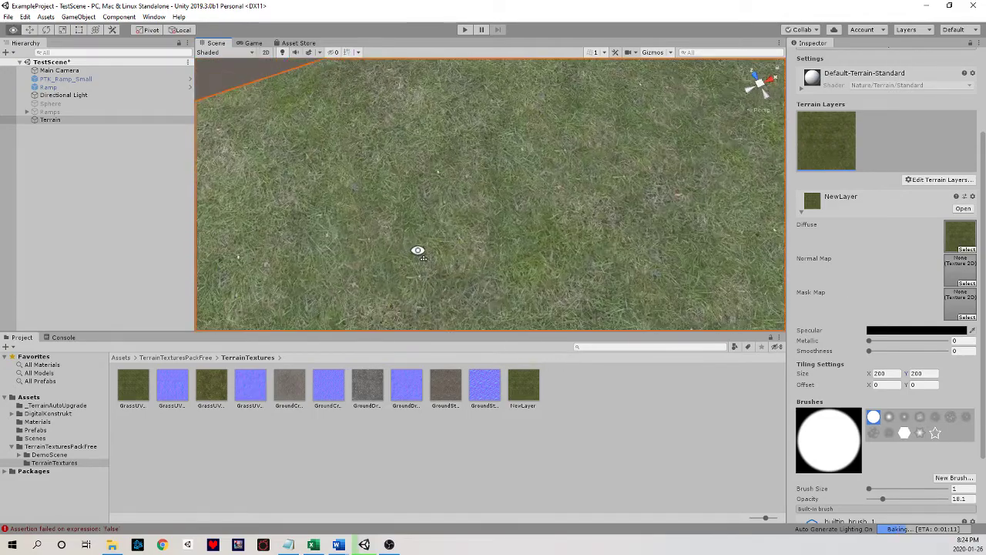
{"action": "left_click_drag", "start_coordinate": [417, 251], "coordinate": [521, 199], "text": "alt"}
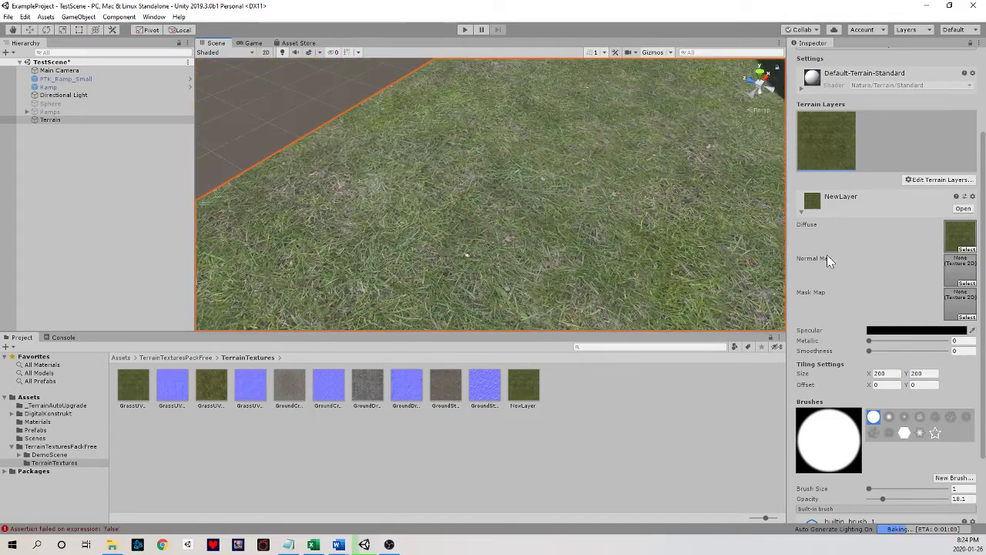
{"action": "left_click", "coordinate": [968, 283]}
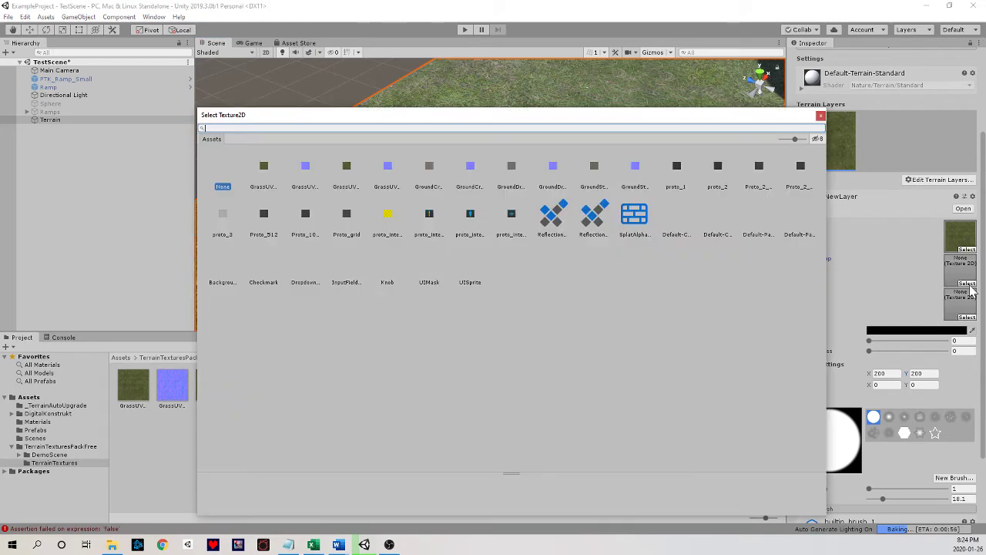
{"action": "left_click", "coordinate": [305, 170]}
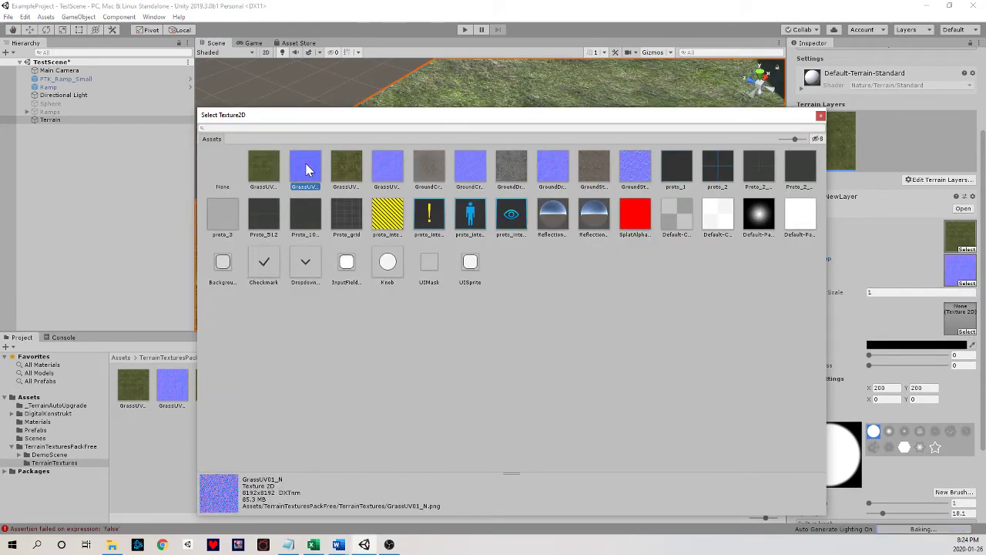
{"action": "double_click", "coordinate": [305, 170]}
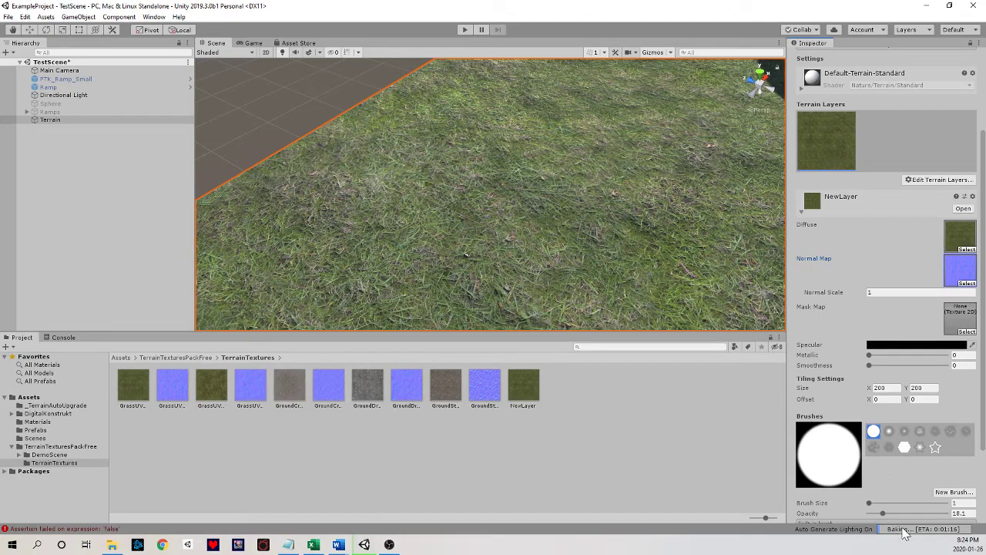
{"action": "right_click_drag", "start_coordinate": [454, 289], "coordinate": [471, 221]}
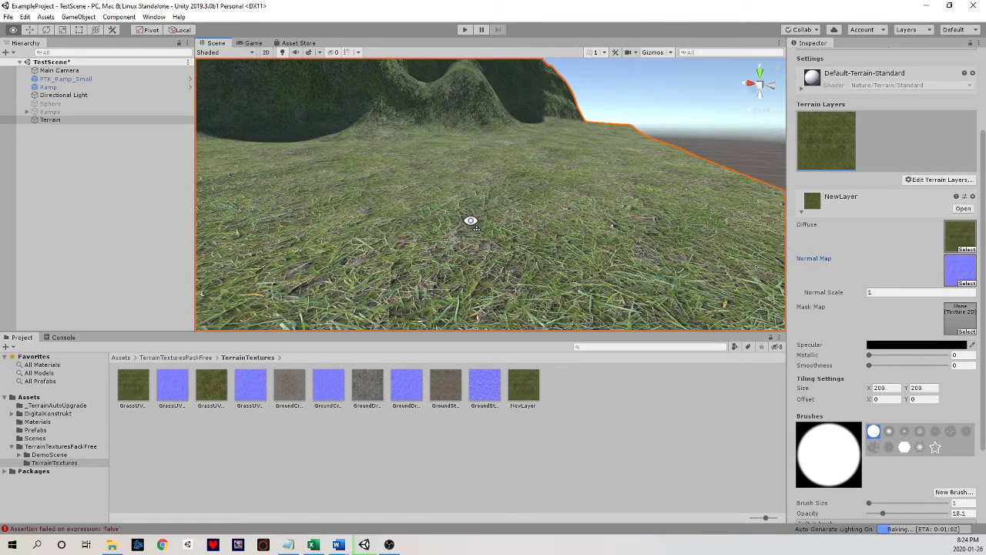
{"action": "right_click_drag", "start_coordinate": [471, 221], "coordinate": [544, 270]}
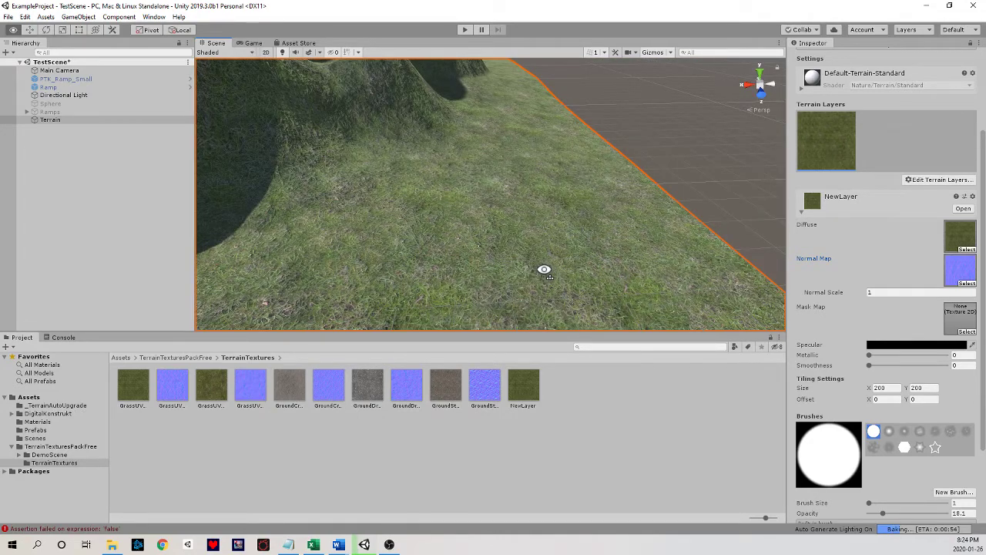
{"action": "right_click_drag", "start_coordinate": [544, 270], "coordinate": [735, 247]}
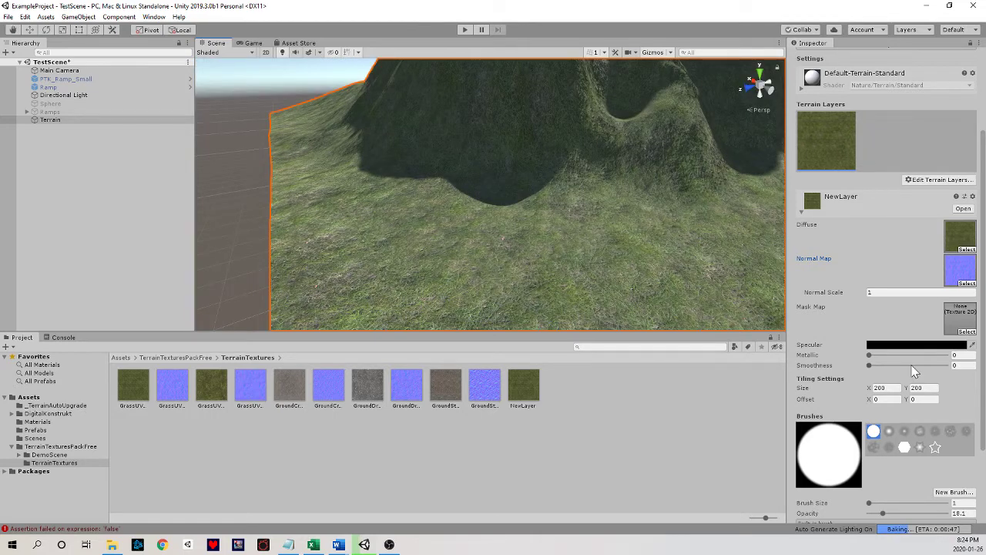
Step: Create a second terrain layer, NewLayer 1, with the GroundCracked01 texture
{"action": "left_click", "coordinate": [939, 209]}
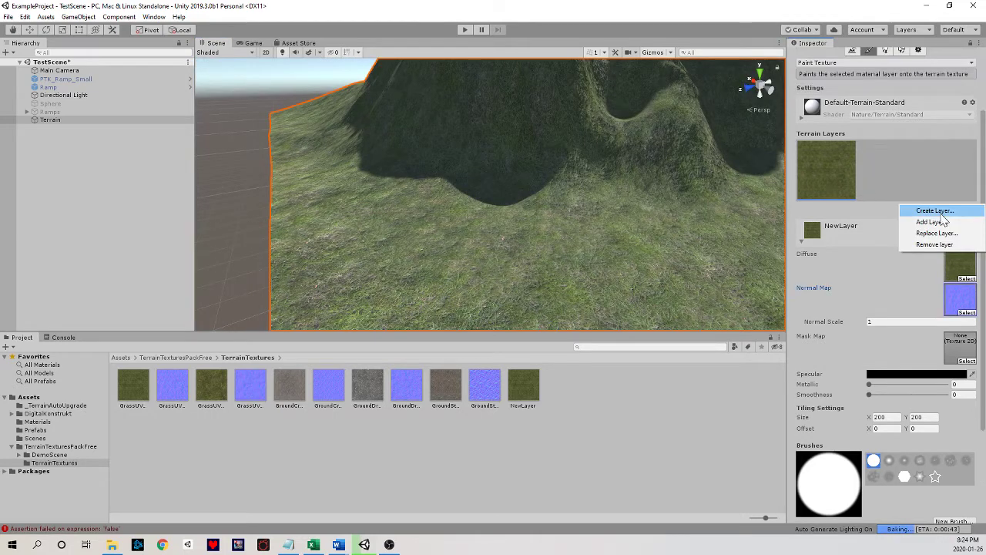
{"action": "left_click", "coordinate": [941, 221]}
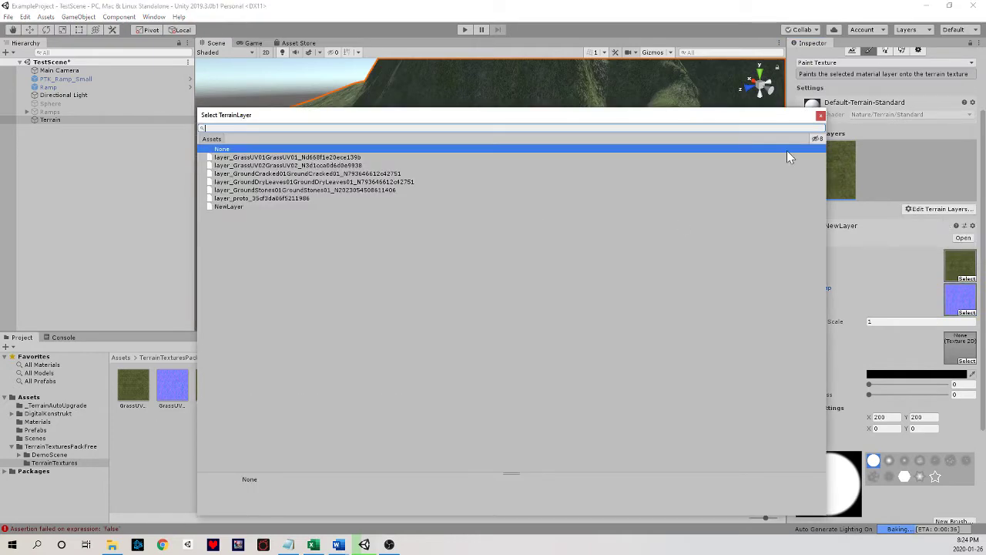
{"action": "left_click", "coordinate": [821, 117]}
{"action": "left_click", "coordinate": [939, 209]}
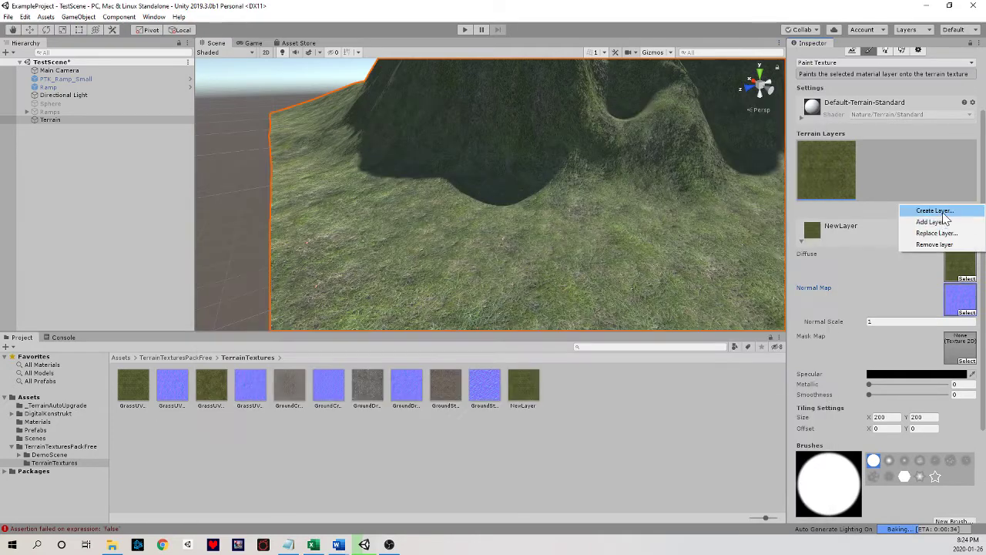
{"action": "left_click", "coordinate": [934, 211]}
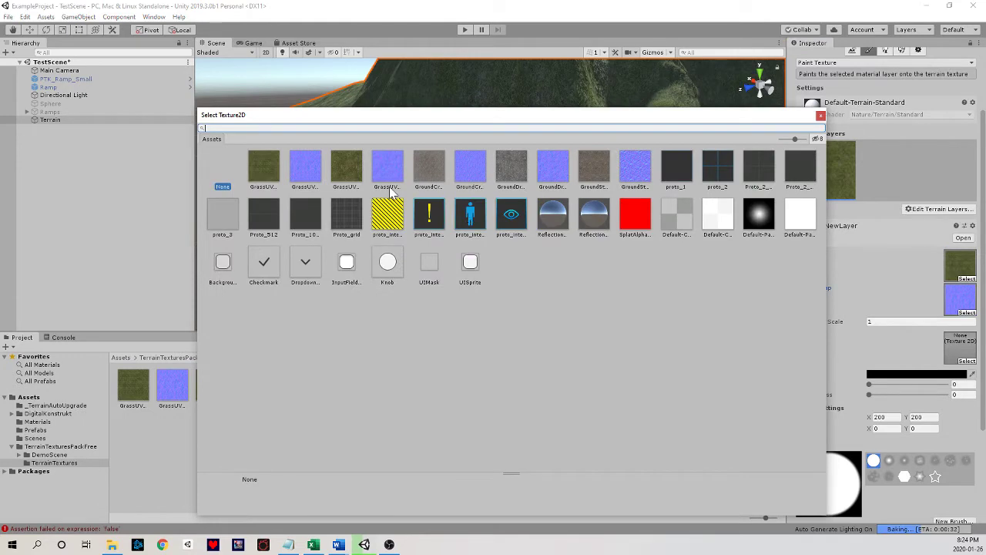
{"action": "left_click", "coordinate": [417, 165]}
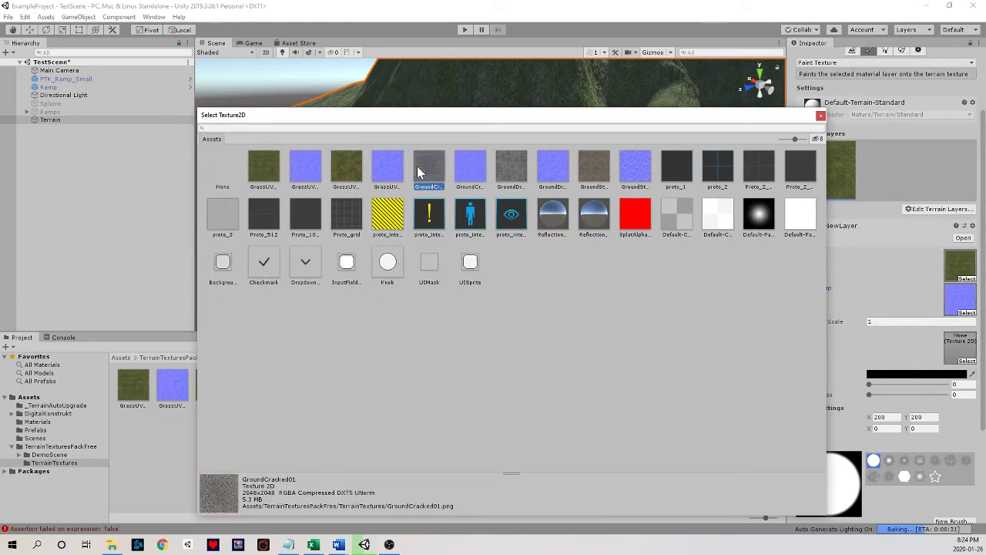
{"action": "double_click", "coordinate": [427, 172]}
Step: Give NewLayer 1 the matching cracked-ground normal map
{"action": "left_click", "coordinate": [886, 177]}
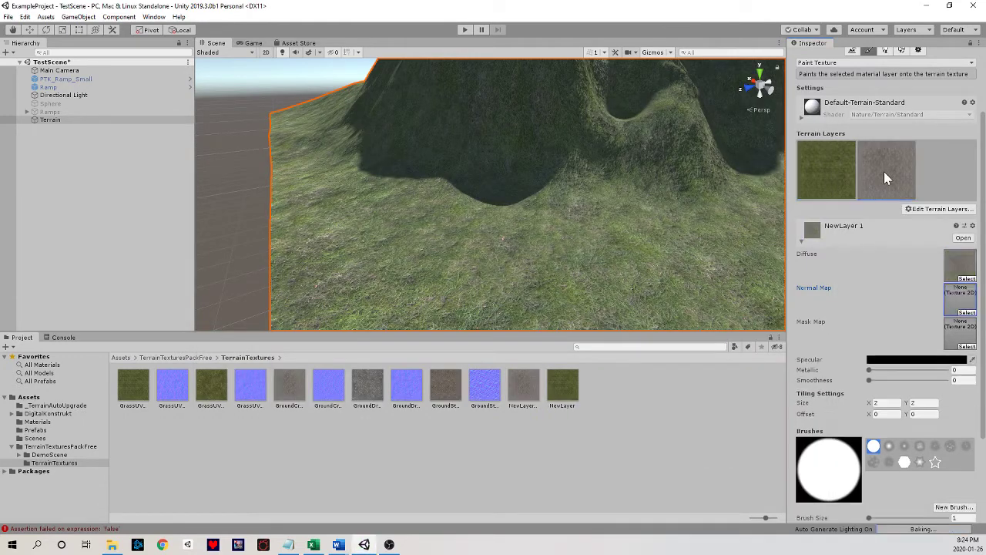
{"action": "left_click", "coordinate": [966, 311]}
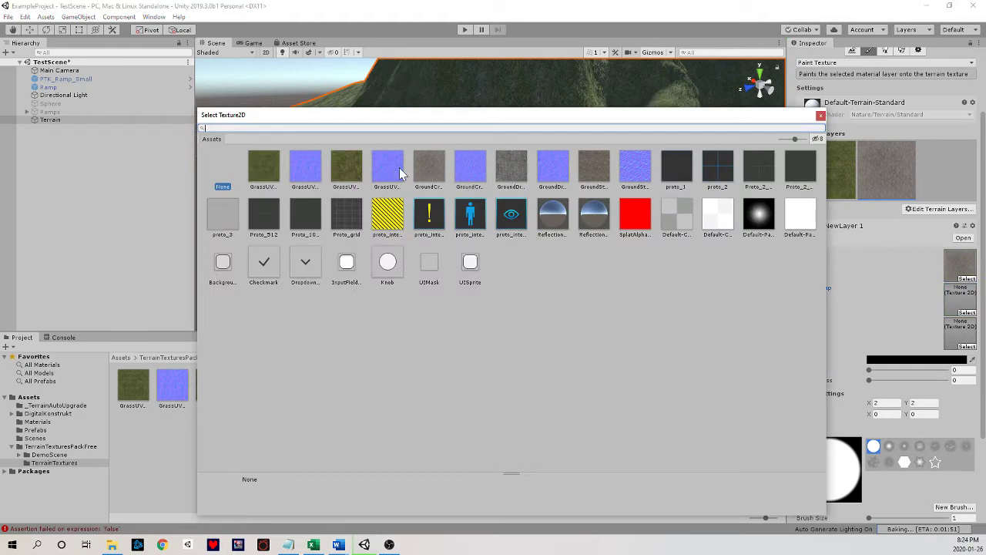
{"action": "left_click", "coordinate": [464, 166]}
{"action": "double_click", "coordinate": [470, 164]}
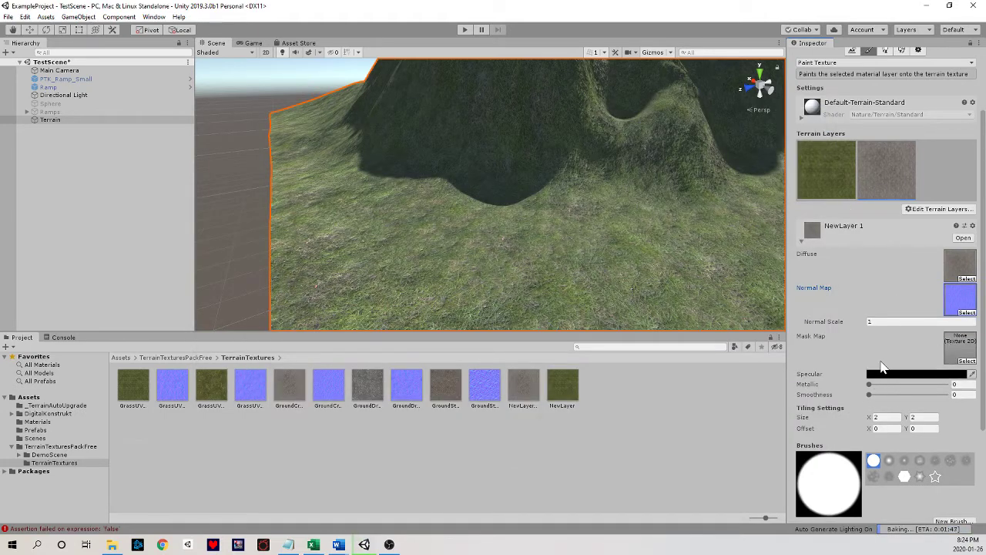
{"action": "scroll", "coordinate": [882, 368], "scroll_direction": "up", "scroll_amount": 3}
Step: Paint cracked ground over the mountain at size 73, opacity 38.1, then reset brush size to 1
{"action": "scroll", "coordinate": [883, 339], "scroll_direction": "down", "scroll_amount": 7}
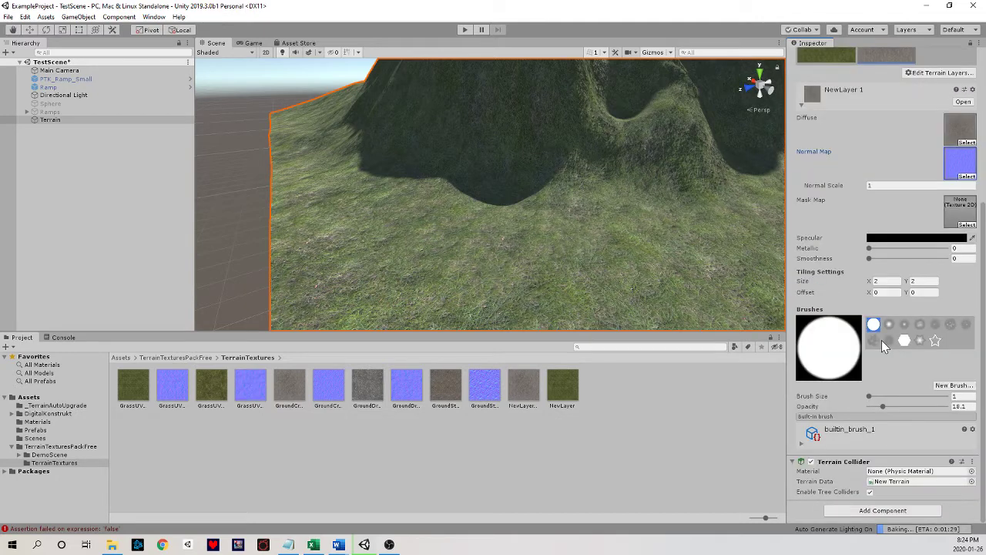
{"action": "mouse_move", "coordinate": [881, 395]}
{"action": "left_mouse_down"}
{"action": "mouse_move", "coordinate": [891, 416]}
{"action": "mouse_move", "coordinate": [898, 406]}
{"action": "left_mouse_up"}
{"action": "mouse_move", "coordinate": [586, 231]}
{"action": "left_mouse_down", "text": "alt"}
{"action": "mouse_move", "coordinate": [657, 255]}
{"action": "mouse_move", "coordinate": [650, 180]}
{"action": "mouse_move", "coordinate": [510, 181]}
{"action": "mouse_move", "coordinate": [407, 152]}
{"action": "mouse_move", "coordinate": [506, 216]}
{"action": "mouse_move", "coordinate": [550, 154]}
{"action": "mouse_move", "coordinate": [524, 222]}
{"action": "mouse_move", "coordinate": [517, 169]}
{"action": "mouse_move", "coordinate": [473, 183]}
{"action": "mouse_move", "coordinate": [394, 180]}
{"action": "mouse_move", "coordinate": [357, 162]}
{"action": "mouse_move", "coordinate": [519, 165]}
{"action": "mouse_move", "coordinate": [501, 182]}
{"action": "mouse_move", "coordinate": [508, 198]}
{"action": "mouse_move", "coordinate": [454, 123]}
{"action": "left_mouse_up", "text": "alt"}
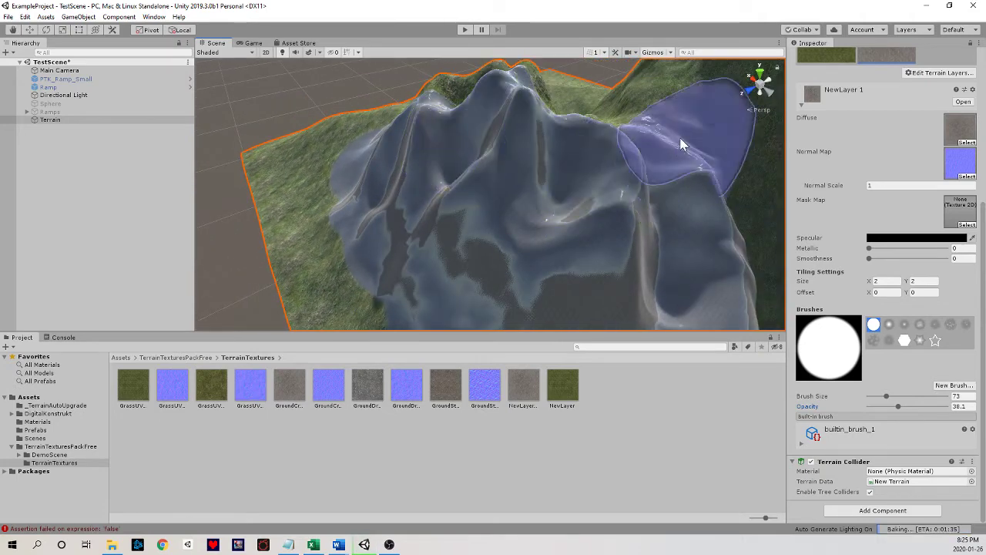
{"action": "mouse_move", "coordinate": [632, 205]}
{"action": "left_mouse_down", "text": "alt"}
{"action": "mouse_move", "coordinate": [700, 203]}
{"action": "mouse_move", "coordinate": [610, 172]}
{"action": "left_mouse_up", "text": "alt"}
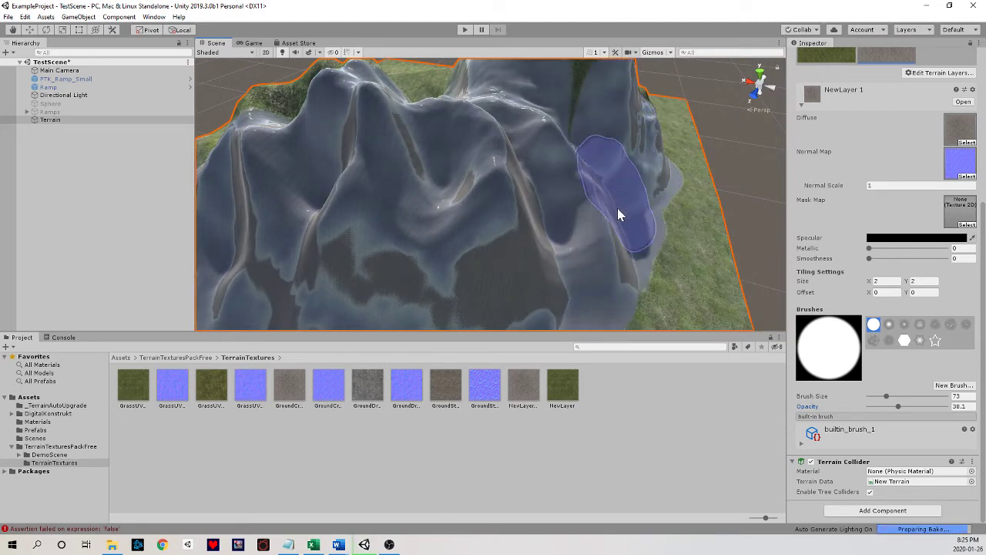
{"action": "mouse_move", "coordinate": [617, 210]}
{"action": "left_mouse_down", "text": "alt"}
{"action": "mouse_move", "coordinate": [696, 245]}
{"action": "mouse_move", "coordinate": [695, 267]}
{"action": "mouse_move", "coordinate": [601, 213]}
{"action": "mouse_move", "coordinate": [508, 208]}
{"action": "mouse_move", "coordinate": [438, 221]}
{"action": "mouse_move", "coordinate": [526, 244]}
{"action": "mouse_move", "coordinate": [693, 245]}
{"action": "mouse_move", "coordinate": [636, 208]}
{"action": "mouse_move", "coordinate": [480, 150]}
{"action": "mouse_move", "coordinate": [580, 211]}
{"action": "mouse_move", "coordinate": [568, 286]}
{"action": "mouse_move", "coordinate": [539, 278]}
{"action": "left_mouse_up", "text": "alt"}
{"action": "left_click_drag", "start_coordinate": [885, 396], "coordinate": [853, 396]}
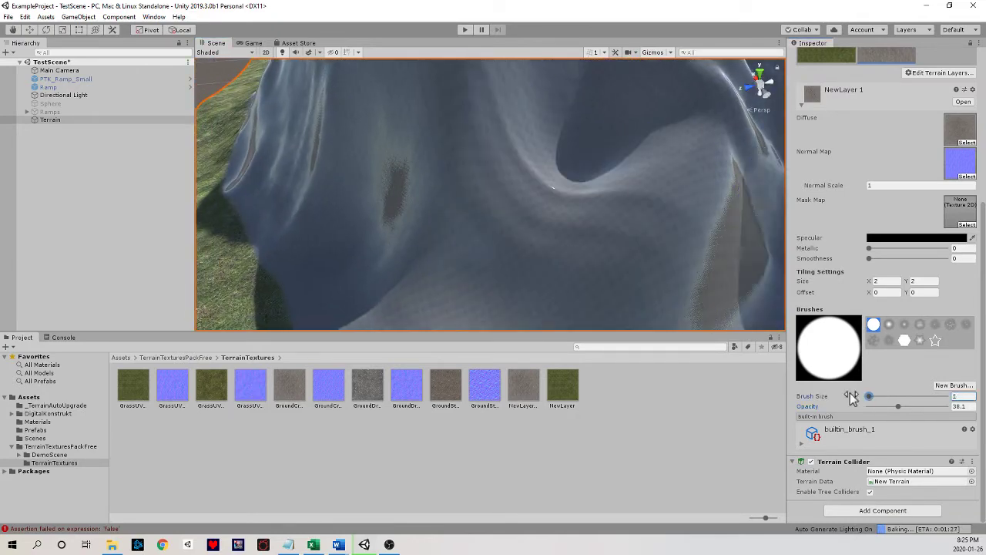
{"action": "left_click_drag", "start_coordinate": [732, 312], "coordinate": [647, 264], "text": "alt"}
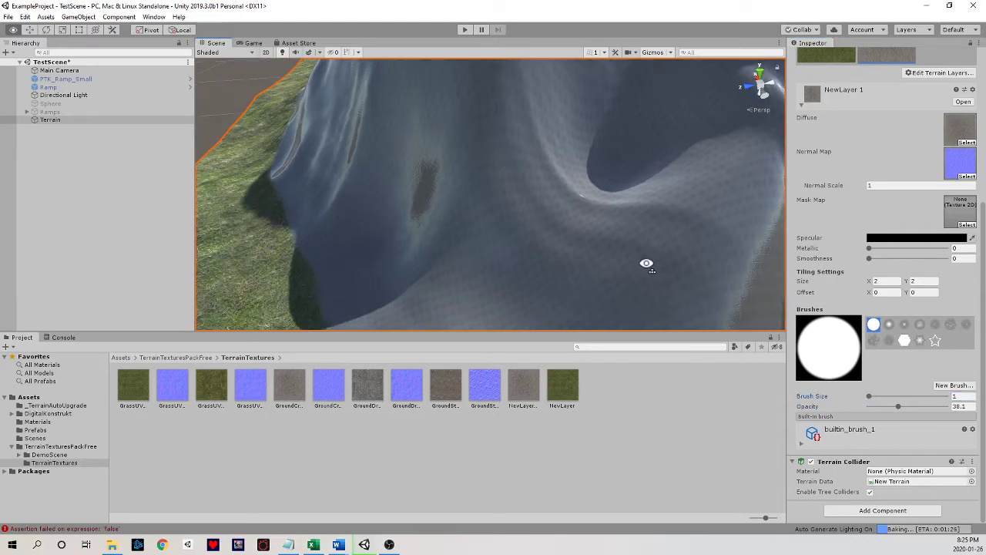
Step: Give NewLayer 1 a tiling size of 200 × 200 and a Metallic value of 0.414
{"action": "type", "text": "200"}
{"action": "key", "text": "Tab"}
{"action": "type", "text": "200"}
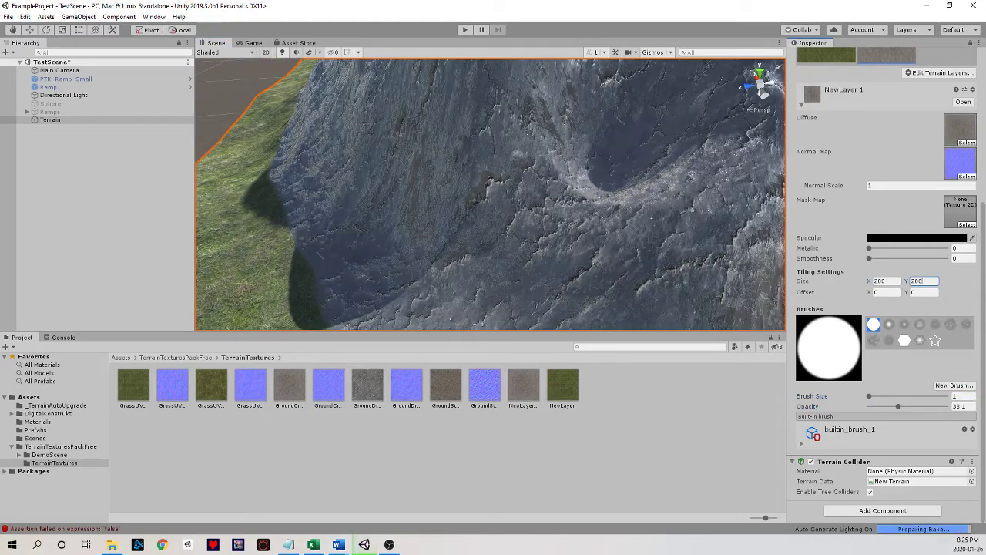
{"action": "left_click_drag", "start_coordinate": [638, 248], "coordinate": [771, 282], "text": "alt"}
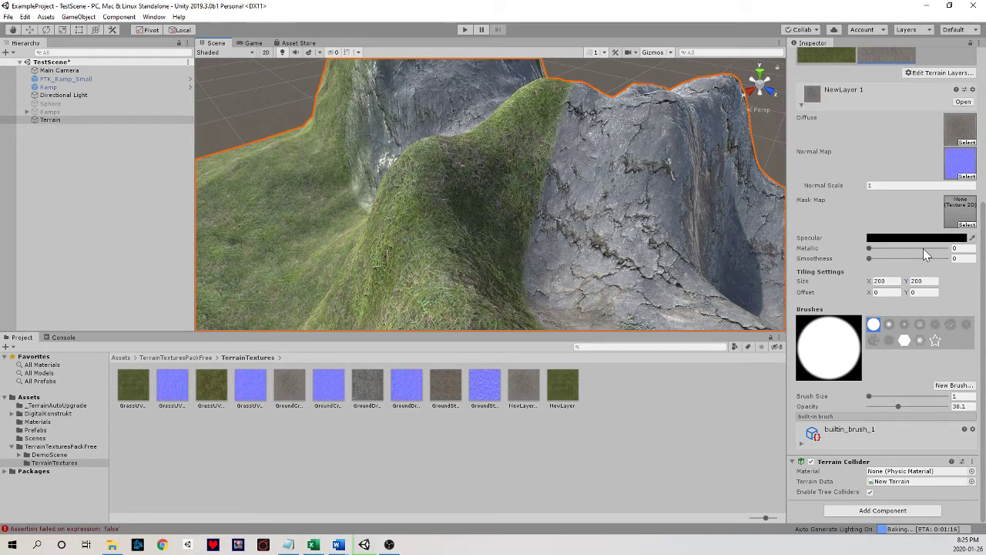
{"action": "mouse_move", "coordinate": [922, 248]}
{"action": "left_mouse_down"}
{"action": "mouse_move", "coordinate": [906, 248]}
{"action": "mouse_move", "coordinate": [927, 255]}
{"action": "left_mouse_up"}
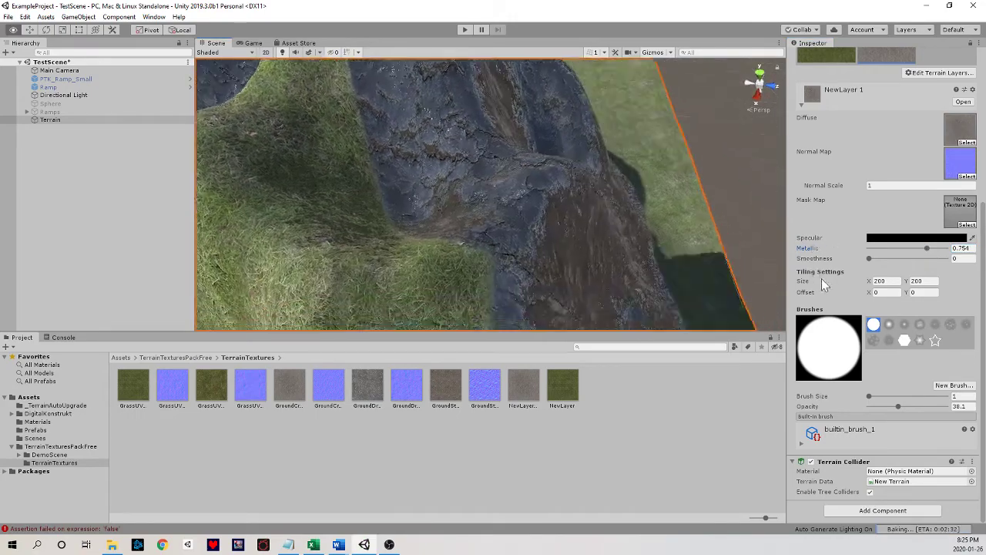
{"action": "left_click_drag", "start_coordinate": [774, 254], "coordinate": [570, 252], "text": "alt"}
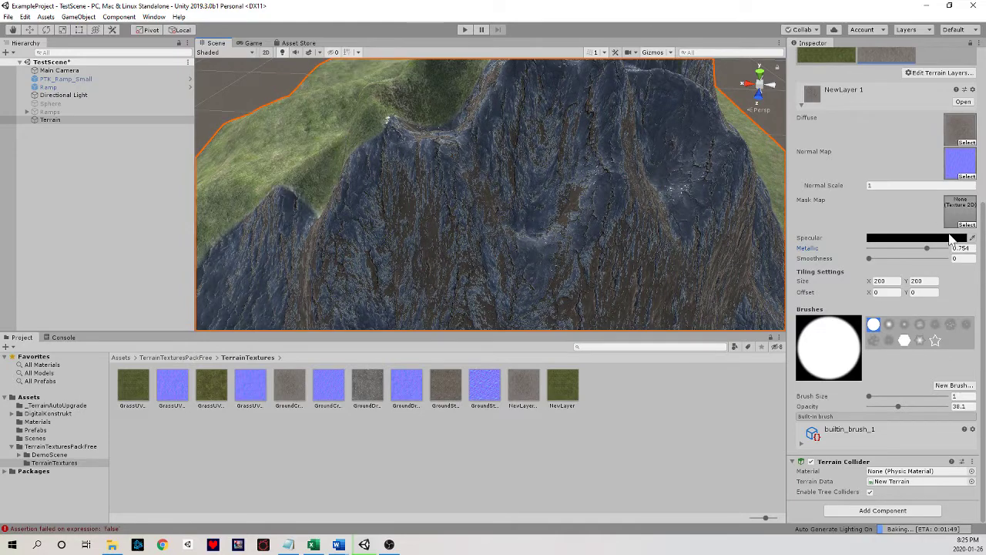
{"action": "left_click_drag", "start_coordinate": [935, 247], "coordinate": [908, 241]}
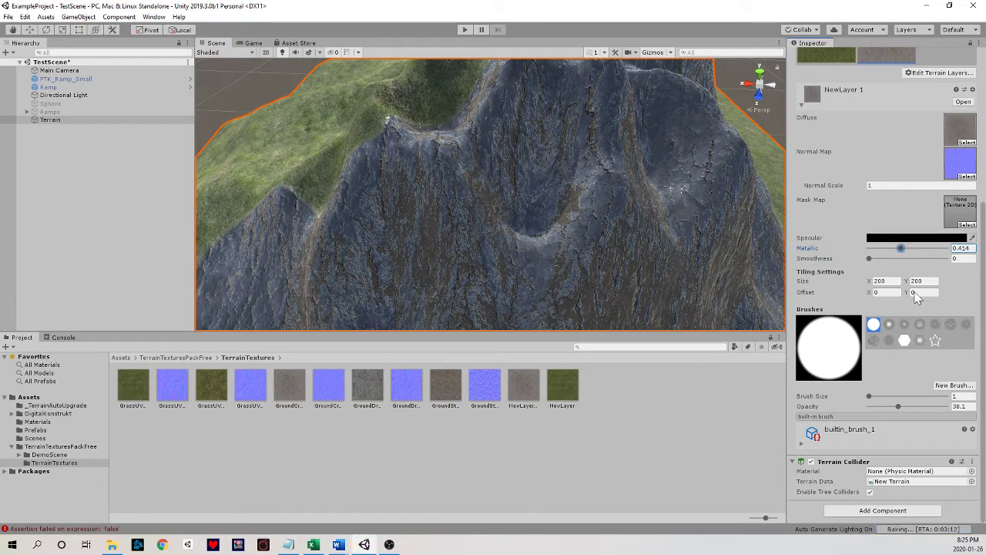
{"action": "scroll", "coordinate": [672, 266], "scroll_direction": "up", "scroll_amount": 5}
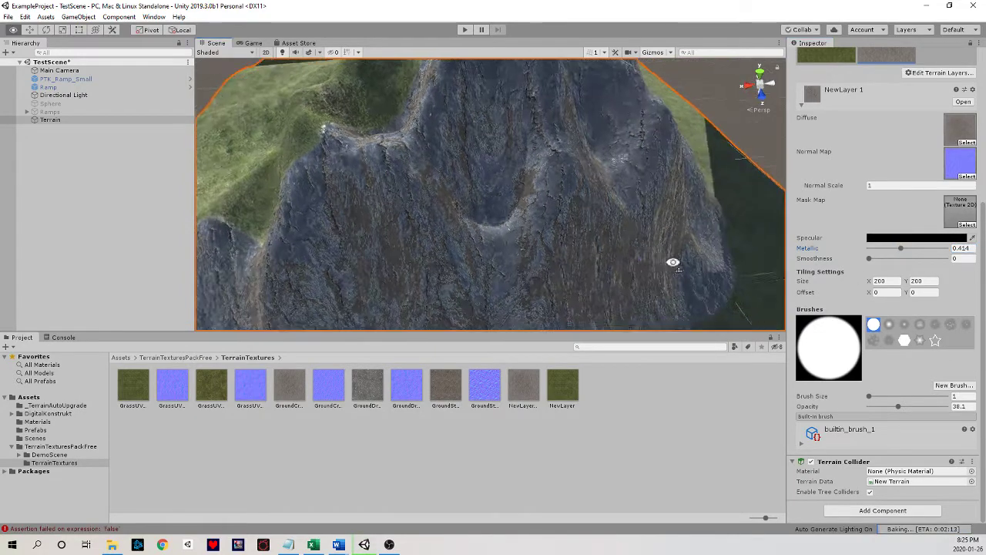
{"action": "mouse_move", "coordinate": [673, 266]}
{"action": "left_mouse_down", "text": "alt"}
{"action": "mouse_move", "coordinate": [432, 238]}
{"action": "mouse_move", "coordinate": [408, 293]}
{"action": "mouse_move", "coordinate": [433, 245]}
{"action": "mouse_move", "coordinate": [478, 254]}
{"action": "left_mouse_up", "text": "alt"}
Step: Paint the grass layer along the base of the cliff and the grass-rock edge
{"action": "scroll", "coordinate": [830, 156], "scroll_direction": "up", "scroll_amount": 5}
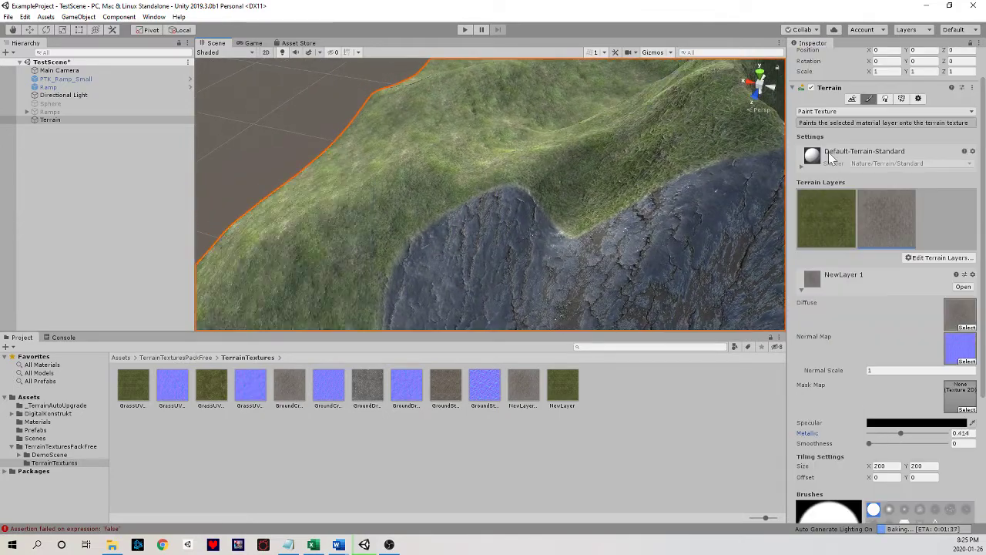
{"action": "left_click_drag", "start_coordinate": [778, 207], "coordinate": [660, 151], "text": "alt"}
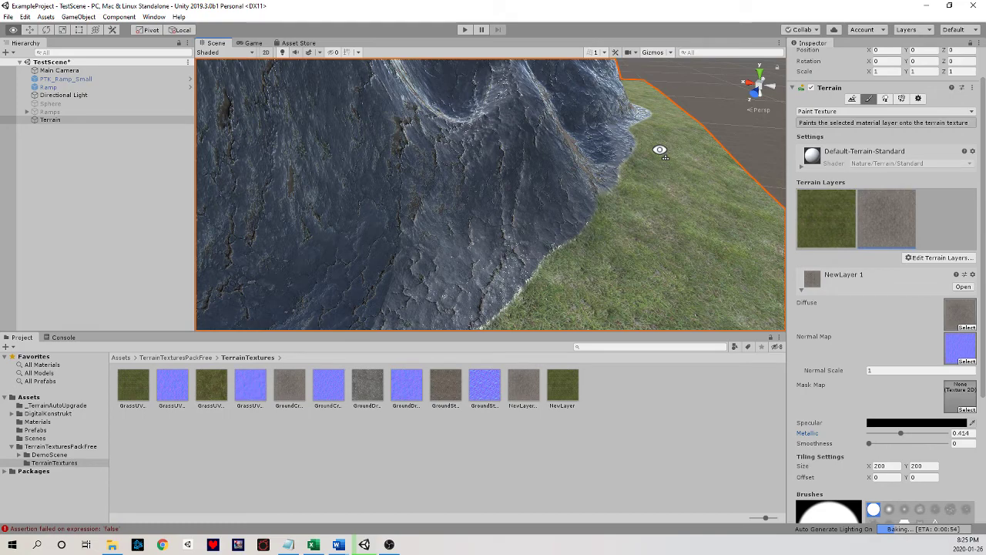
{"action": "left_click_drag", "start_coordinate": [659, 150], "coordinate": [678, 158], "text": "alt"}
{"action": "left_click", "coordinate": [825, 218]}
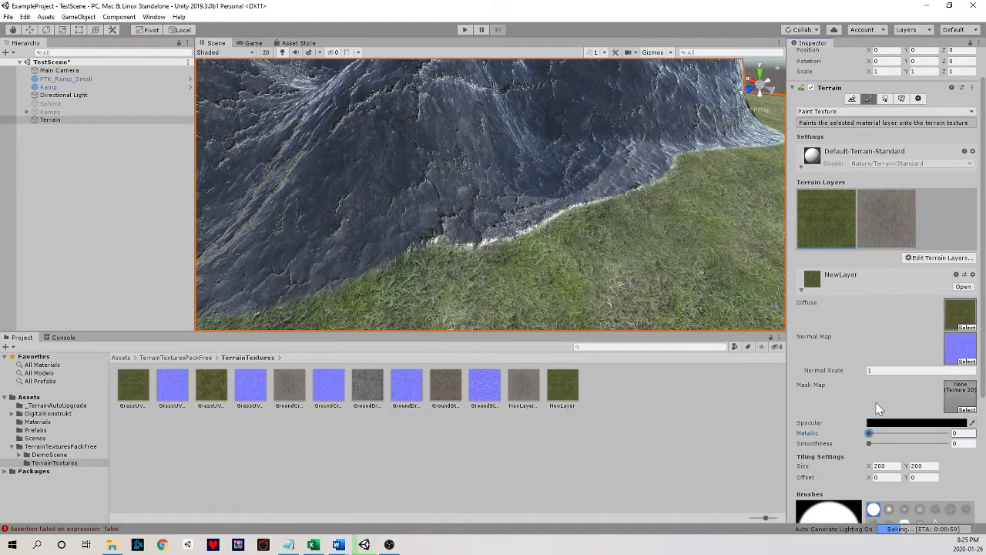
{"action": "scroll", "coordinate": [878, 409], "scroll_direction": "down", "scroll_amount": 3}
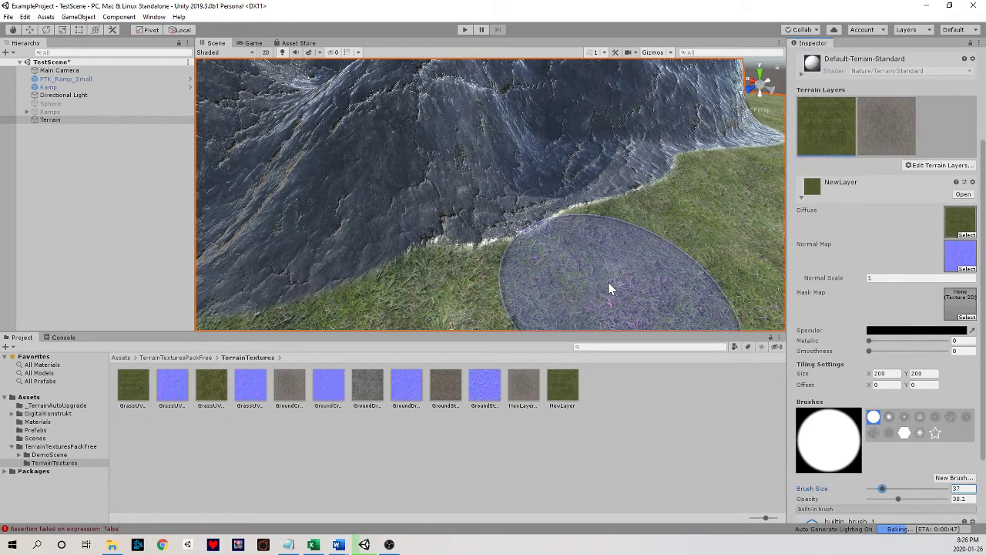
{"action": "mouse_move", "coordinate": [608, 282]}
{"action": "left_mouse_down"}
{"action": "mouse_move", "coordinate": [620, 196]}
{"action": "mouse_move", "coordinate": [676, 190]}
{"action": "mouse_move", "coordinate": [617, 196]}
{"action": "mouse_move", "coordinate": [539, 290]}
{"action": "mouse_move", "coordinate": [674, 227]}
{"action": "mouse_move", "coordinate": [735, 187]}
{"action": "mouse_move", "coordinate": [726, 181]}
{"action": "mouse_move", "coordinate": [790, 168]}
{"action": "mouse_move", "coordinate": [706, 181]}
{"action": "mouse_move", "coordinate": [614, 214]}
{"action": "mouse_move", "coordinate": [561, 271]}
{"action": "mouse_move", "coordinate": [534, 283]}
{"action": "mouse_move", "coordinate": [538, 302]}
{"action": "mouse_move", "coordinate": [596, 278]}
{"action": "mouse_move", "coordinate": [627, 221]}
{"action": "mouse_move", "coordinate": [616, 188]}
{"action": "mouse_move", "coordinate": [600, 182]}
{"action": "mouse_move", "coordinate": [632, 195]}
{"action": "mouse_move", "coordinate": [684, 184]}
{"action": "mouse_move", "coordinate": [724, 198]}
{"action": "mouse_move", "coordinate": [768, 176]}
{"action": "left_mouse_up"}
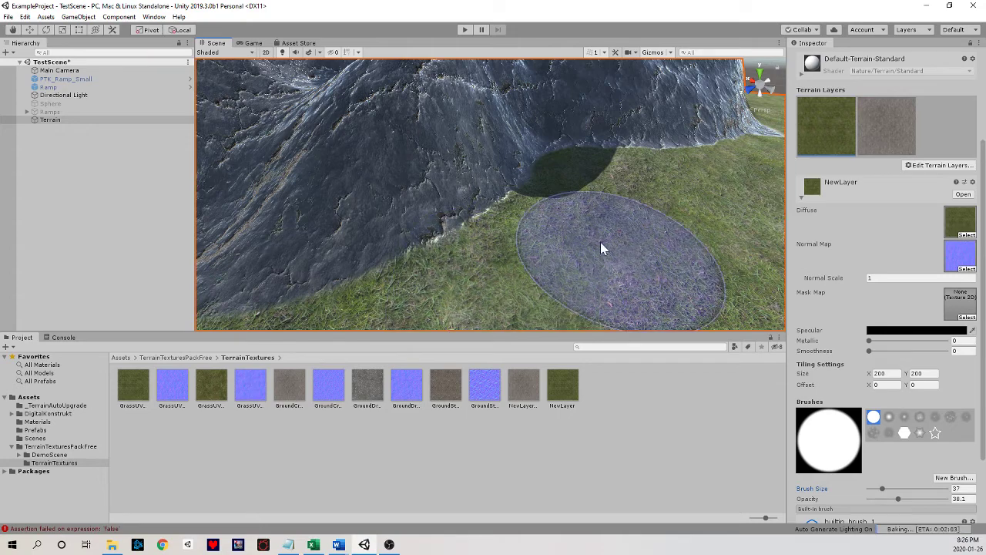
{"action": "left_click_drag", "start_coordinate": [600, 242], "coordinate": [464, 256], "text": "alt"}
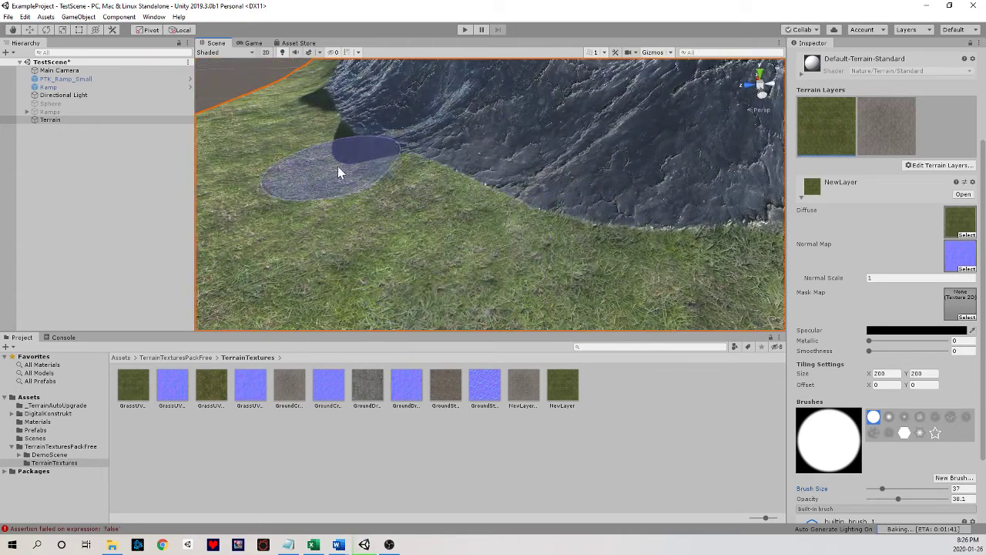
{"action": "mouse_move", "coordinate": [385, 202]}
{"action": "left_mouse_down"}
{"action": "mouse_move", "coordinate": [458, 232]}
{"action": "mouse_move", "coordinate": [457, 214]}
{"action": "mouse_move", "coordinate": [368, 189]}
{"action": "mouse_move", "coordinate": [312, 147]}
{"action": "left_mouse_up"}
Step: Paint the NewLayer 1 cracked rock back over the mountain top
{"action": "mouse_move", "coordinate": [374, 169]}
{"action": "left_mouse_down", "text": "alt"}
{"action": "mouse_move", "coordinate": [434, 158]}
{"action": "mouse_move", "coordinate": [558, 165]}
{"action": "mouse_move", "coordinate": [418, 207]}
{"action": "mouse_move", "coordinate": [594, 193]}
{"action": "mouse_move", "coordinate": [559, 174]}
{"action": "mouse_move", "coordinate": [640, 189]}
{"action": "mouse_move", "coordinate": [692, 214]}
{"action": "mouse_move", "coordinate": [700, 236]}
{"action": "mouse_move", "coordinate": [696, 178]}
{"action": "mouse_move", "coordinate": [711, 174]}
{"action": "mouse_move", "coordinate": [683, 159]}
{"action": "mouse_move", "coordinate": [717, 165]}
{"action": "mouse_move", "coordinate": [632, 161]}
{"action": "mouse_move", "coordinate": [655, 167]}
{"action": "mouse_move", "coordinate": [647, 185]}
{"action": "mouse_move", "coordinate": [560, 227]}
{"action": "left_mouse_up", "text": "alt"}
{"action": "left_click", "coordinate": [886, 125]}
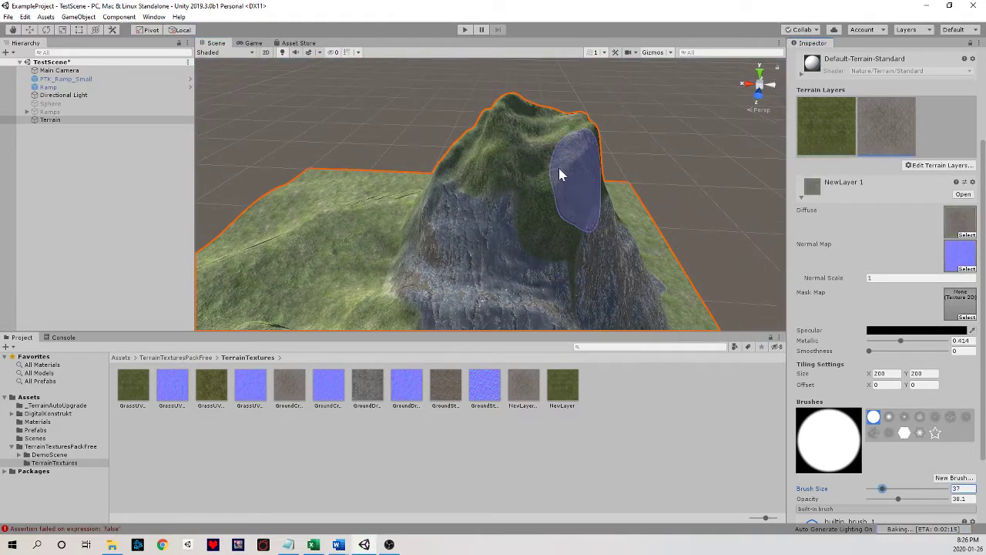
{"action": "mouse_move", "coordinate": [560, 192]}
{"action": "left_mouse_down"}
{"action": "mouse_move", "coordinate": [499, 138]}
{"action": "mouse_move", "coordinate": [522, 189]}
{"action": "mouse_move", "coordinate": [567, 223]}
{"action": "mouse_move", "coordinate": [580, 176]}
{"action": "mouse_move", "coordinate": [549, 234]}
{"action": "mouse_move", "coordinate": [552, 129]}
{"action": "mouse_move", "coordinate": [558, 174]}
{"action": "mouse_move", "coordinate": [431, 201]}
{"action": "left_mouse_up"}
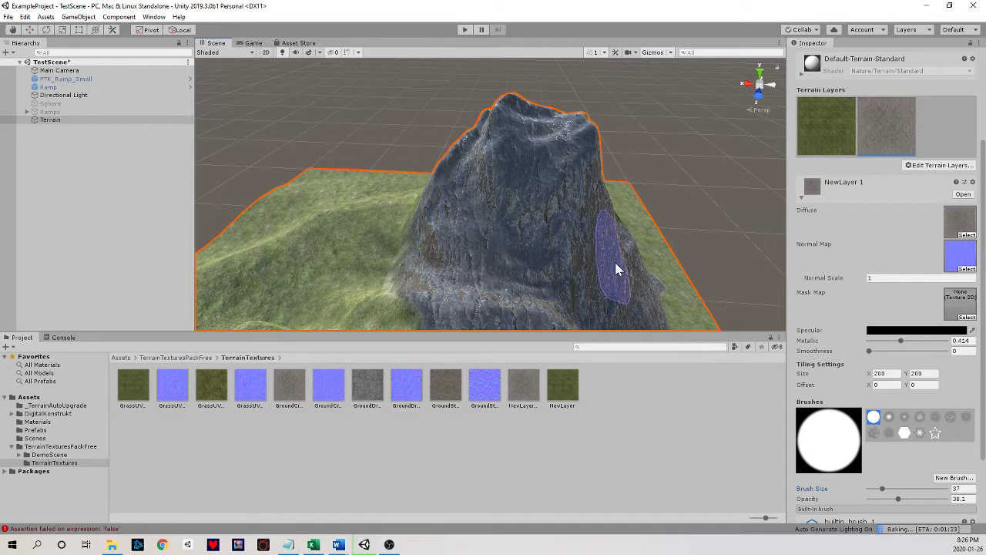
Step: Activate the Ramp and Sphere objects and start play mode
{"action": "left_click", "coordinate": [45, 89]}
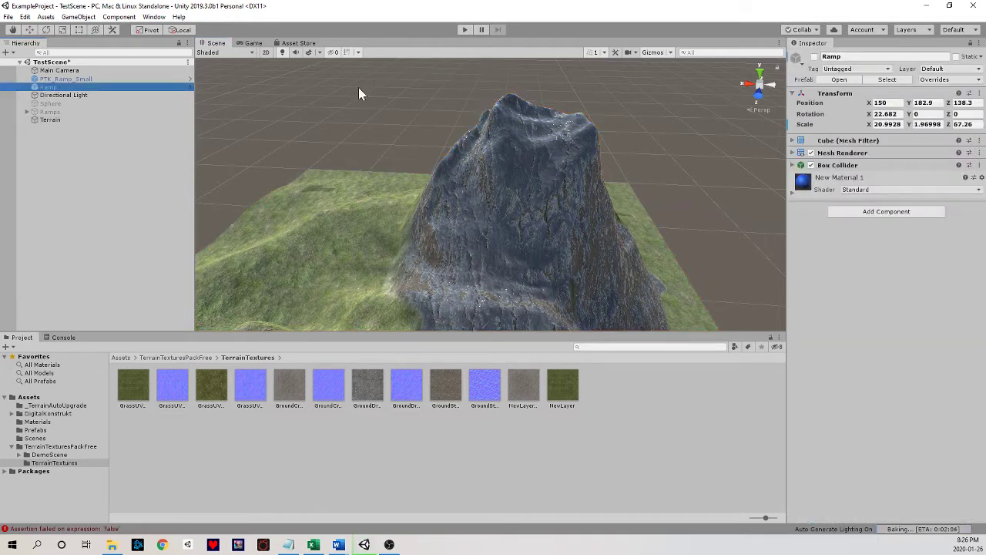
{"action": "left_click", "coordinate": [813, 57]}
{"action": "left_click", "coordinate": [50, 103]}
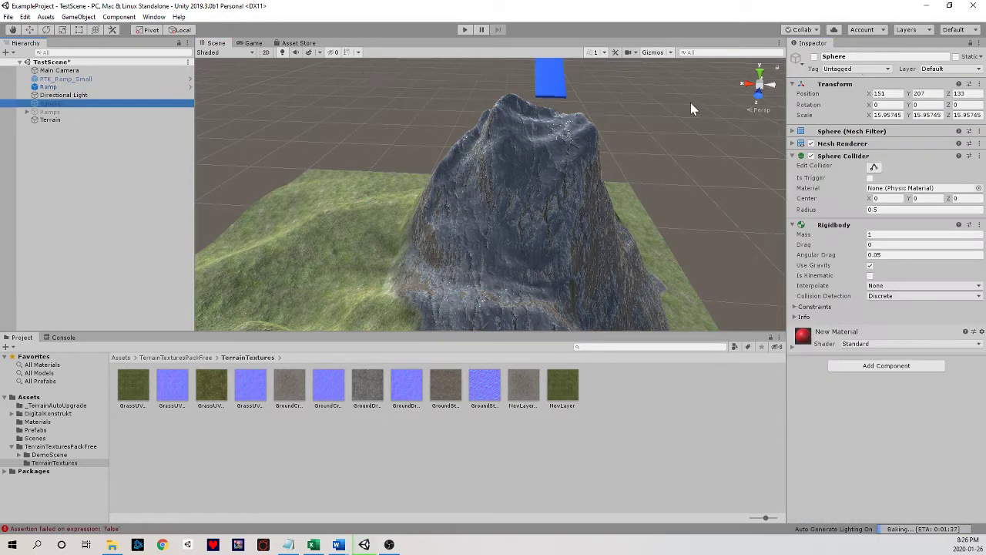
{"action": "left_click", "coordinate": [814, 57]}
{"action": "left_click", "coordinate": [466, 31]}
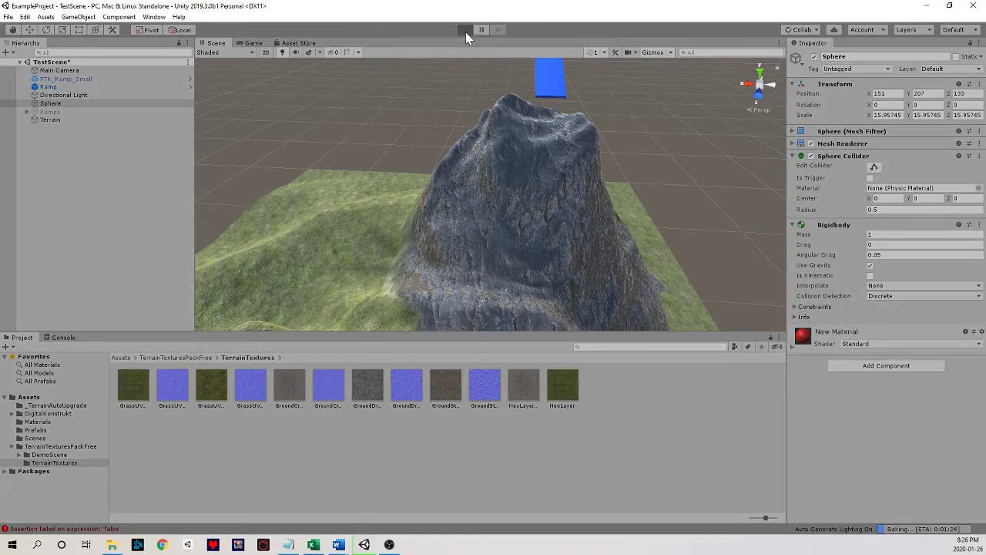